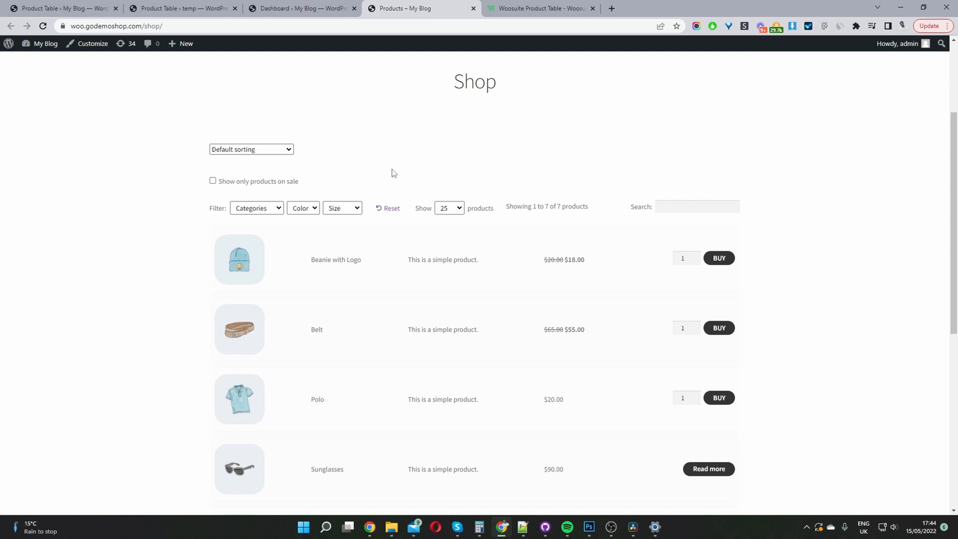
Step: Filter the shop's product table to show only products on sale, and remove that filter again
{"action": "left_click", "coordinate": [212, 181]}
{"action": "scroll", "coordinate": [543, 274], "scroll_direction": "down", "scroll_amount": 4}
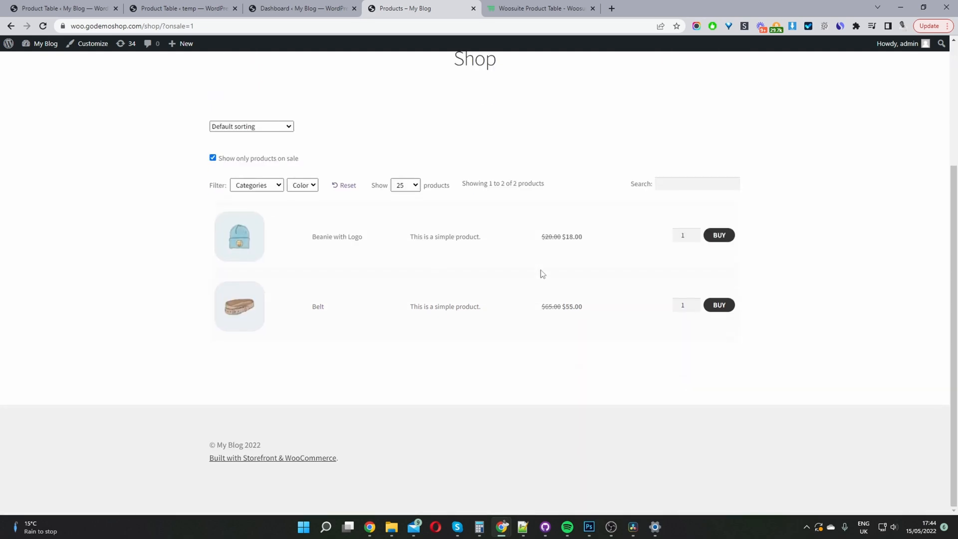
{"action": "left_click", "coordinate": [213, 157]}
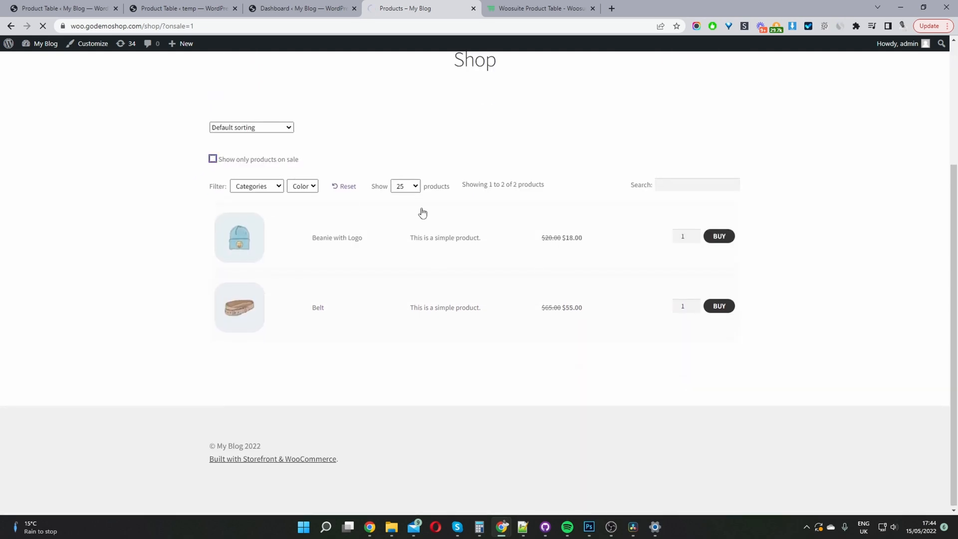
{"action": "scroll", "coordinate": [402, 229], "scroll_direction": "down", "scroll_amount": 3}
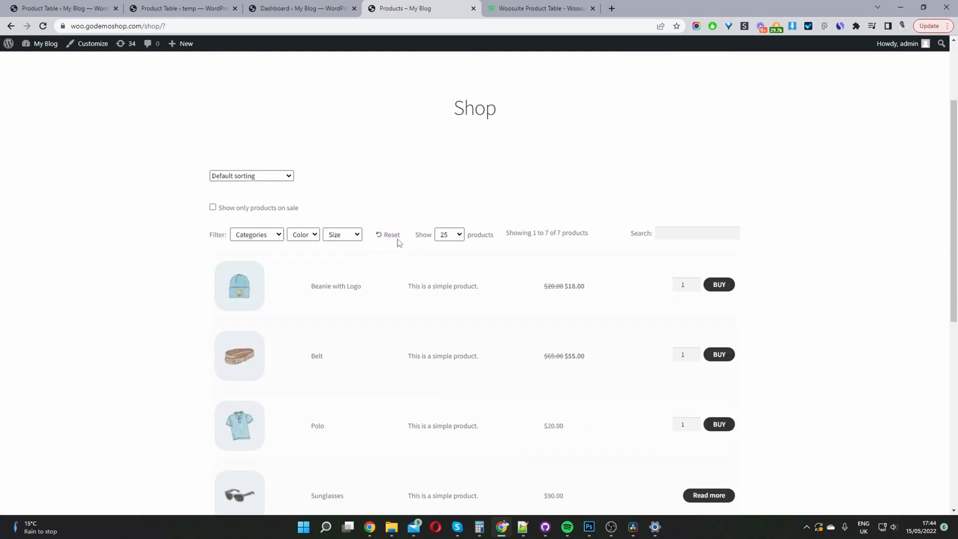
Step: Filter the product table by the Hoodies category, and set the category filter back to all categories
{"action": "left_click", "coordinate": [271, 233]}
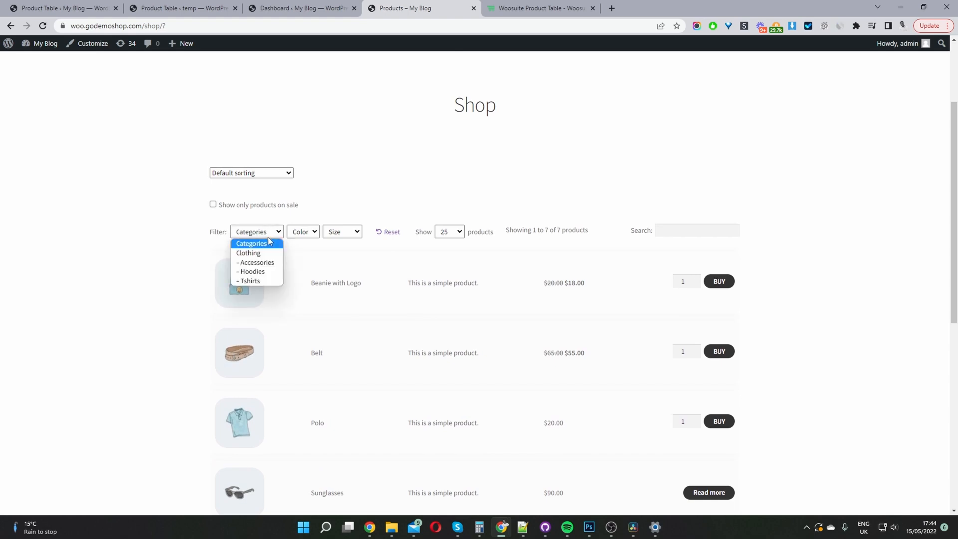
{"action": "left_click", "coordinate": [264, 271]}
{"action": "left_click", "coordinate": [278, 247]}
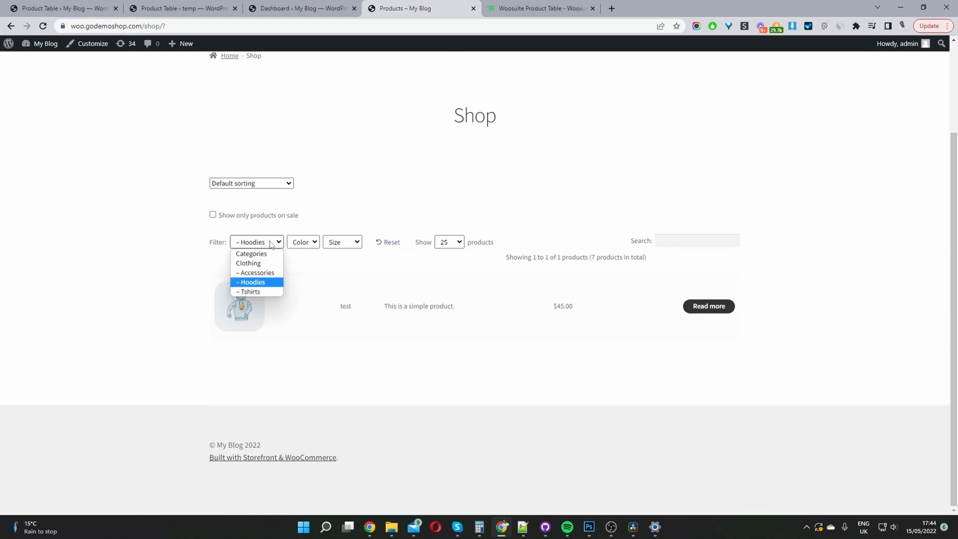
{"action": "left_click", "coordinate": [272, 253]}
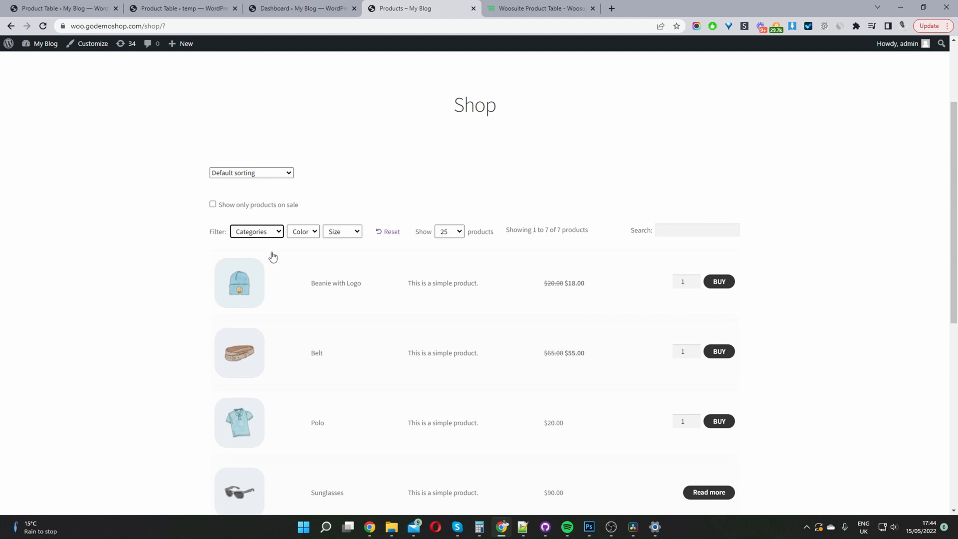
Step: Filter the product table by the color Blue, and clear the color filter again
{"action": "left_click", "coordinate": [302, 231]}
{"action": "left_click", "coordinate": [299, 253]}
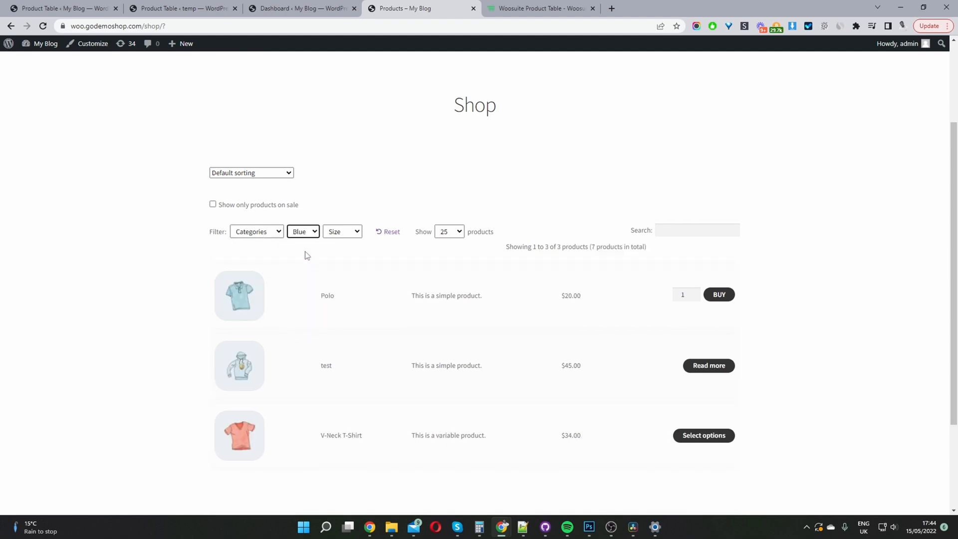
{"action": "left_click", "coordinate": [303, 231]}
{"action": "left_click", "coordinate": [301, 243]}
Step: Search the shop's product table for "test"
{"action": "left_click", "coordinate": [670, 229]}
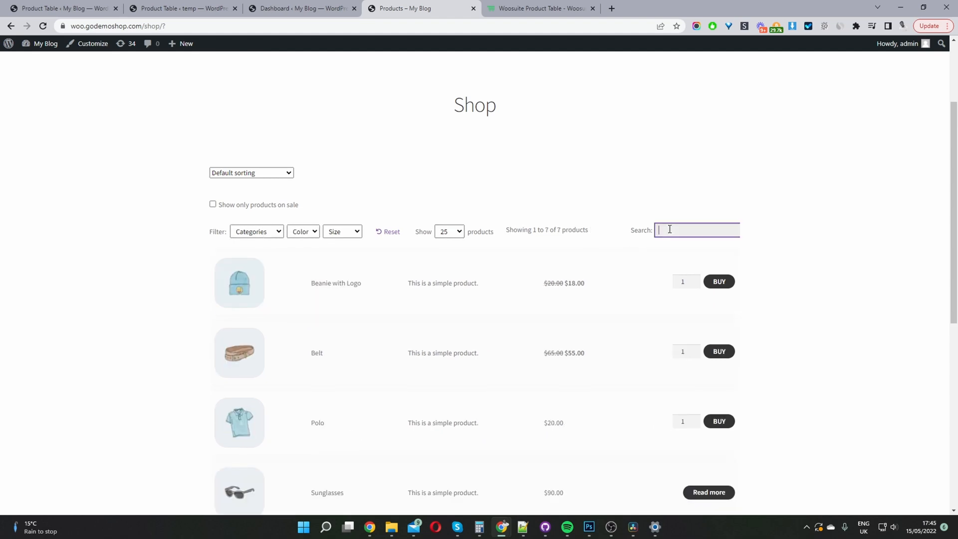
{"action": "type", "text": "test"}
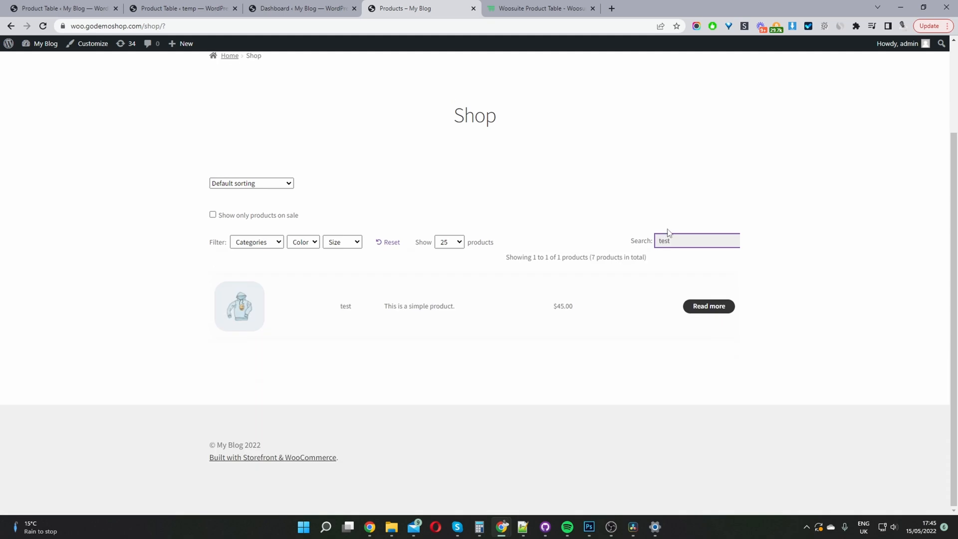
{"action": "left_click", "coordinate": [543, 336]}
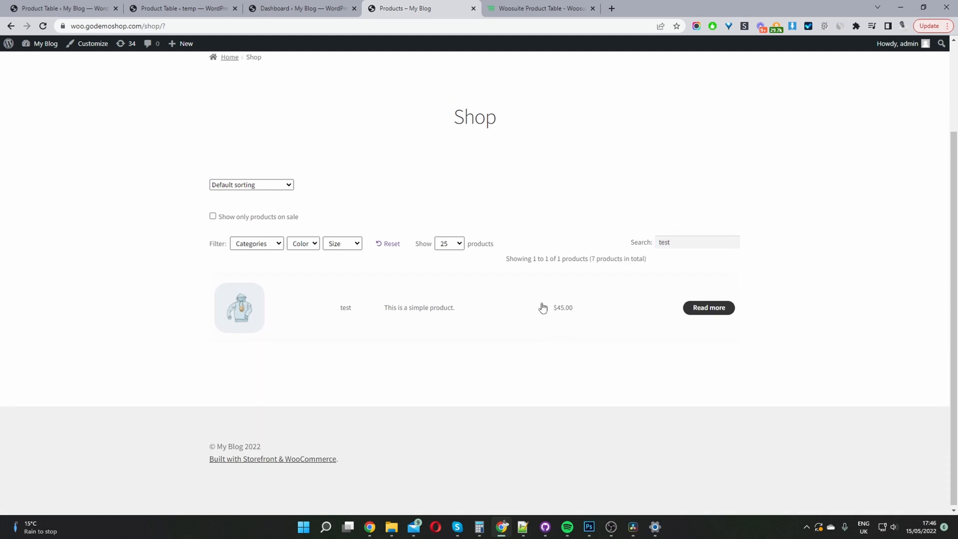
Step: View the WooCommerce Product Table plugin page on the Woosuite website and look at its heading
{"action": "left_click", "coordinate": [543, 8]}
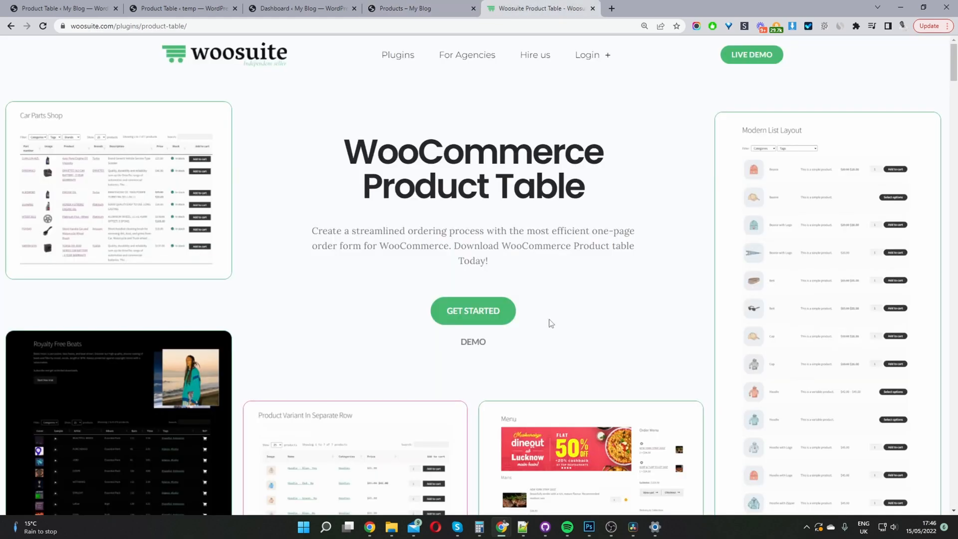
{"action": "left_click_drag", "start_coordinate": [363, 157], "coordinate": [558, 187]}
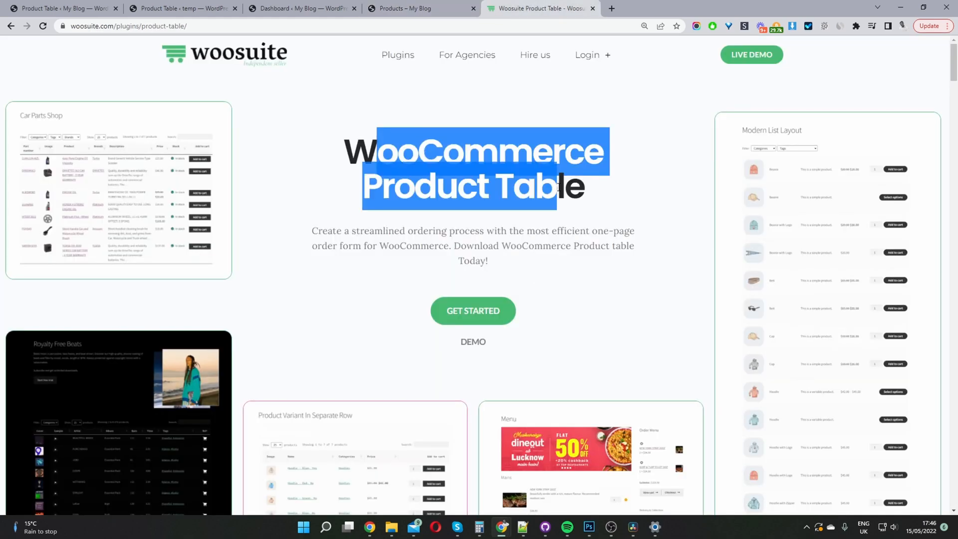
{"action": "left_click", "coordinate": [637, 275]}
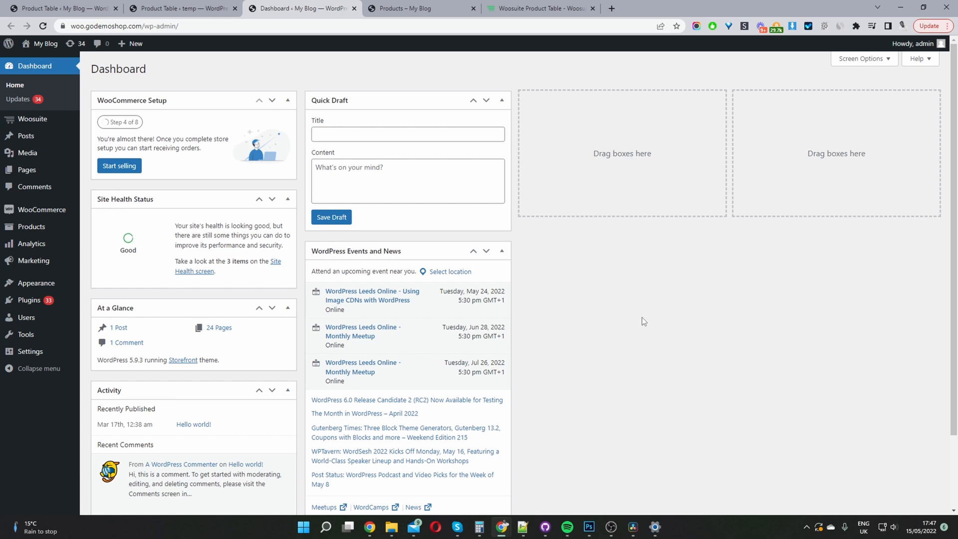
Step: Go to Woosuite's Product Table settings in the WordPress admin and start a new table in a separate browser tab
{"action": "mouse_move", "coordinate": [33, 127]}
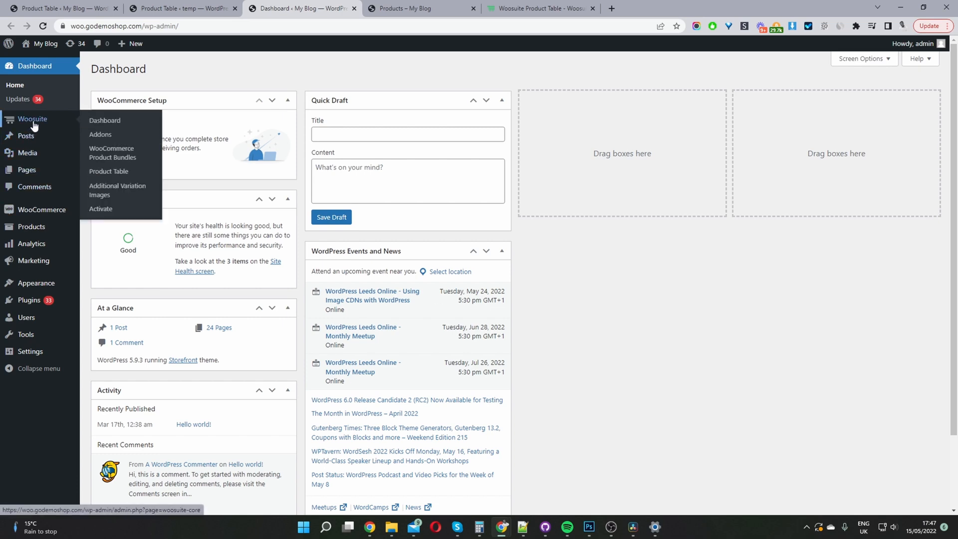
{"action": "left_click", "coordinate": [116, 174]}
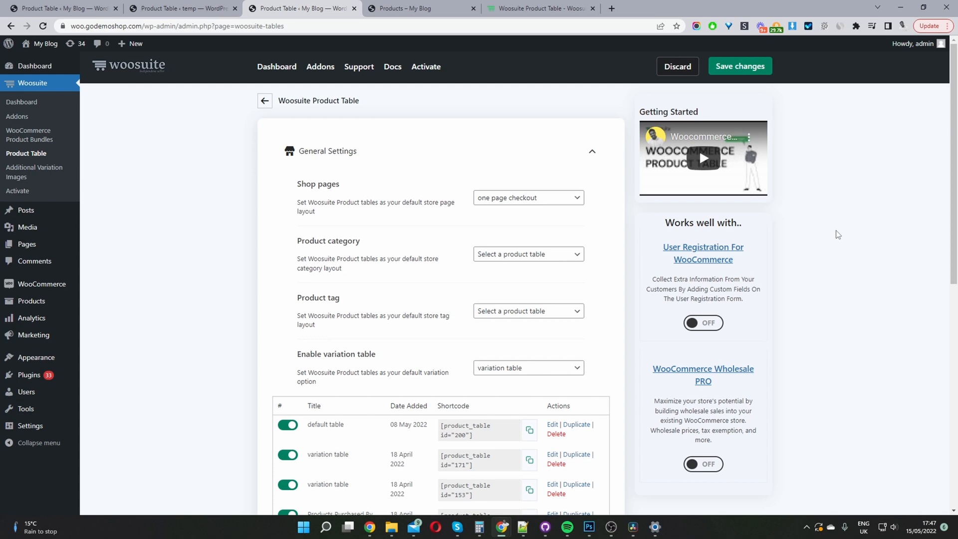
{"action": "scroll", "coordinate": [394, 250], "scroll_direction": "down", "scroll_amount": 9}
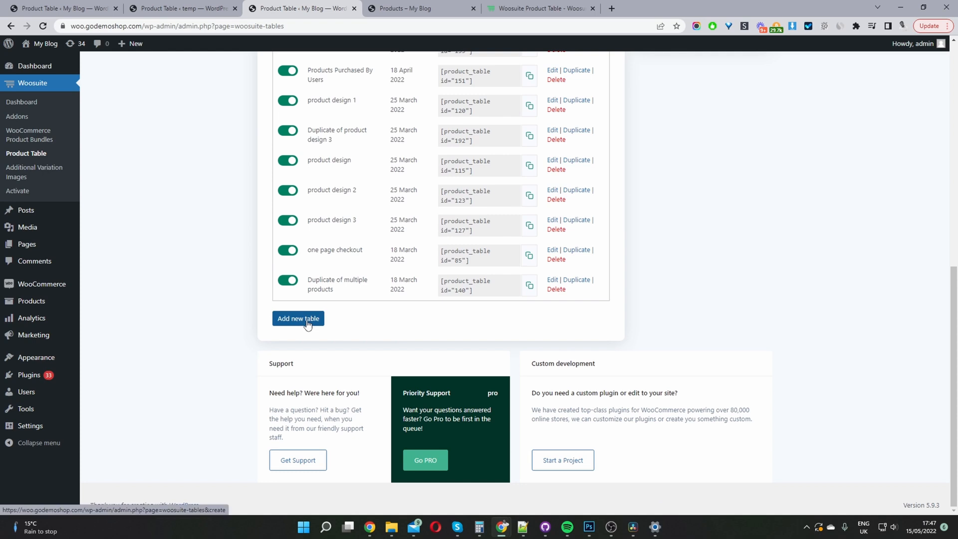
{"action": "middle_click", "coordinate": [308, 320]}
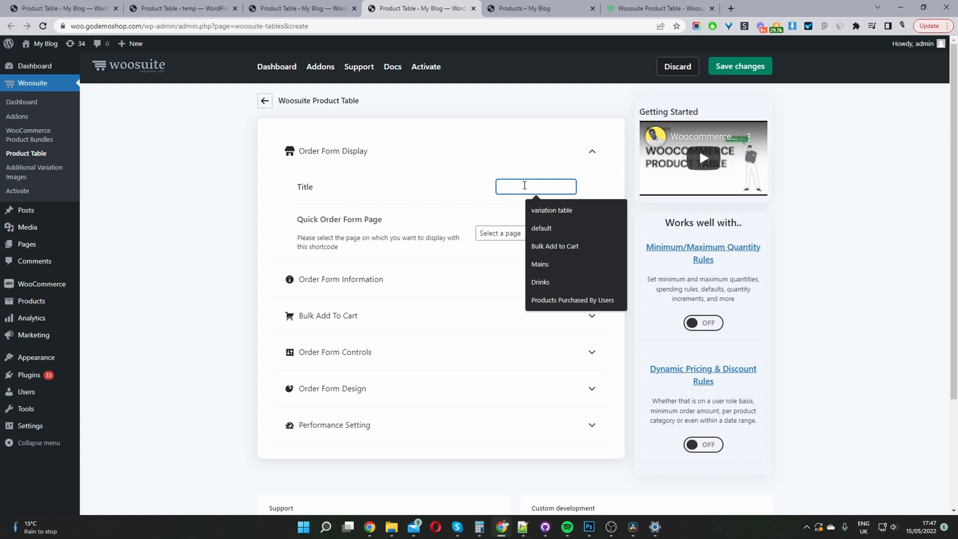
Step: Title the new product table "shop page"
{"action": "type", "text": "shop"}
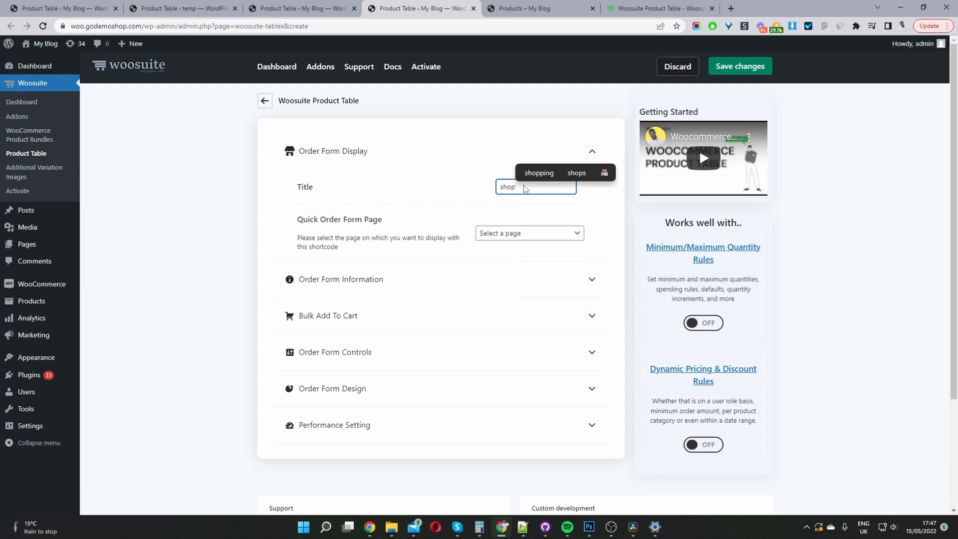
{"action": "type", "text": " page"}
{"action": "left_click", "coordinate": [334, 219]}
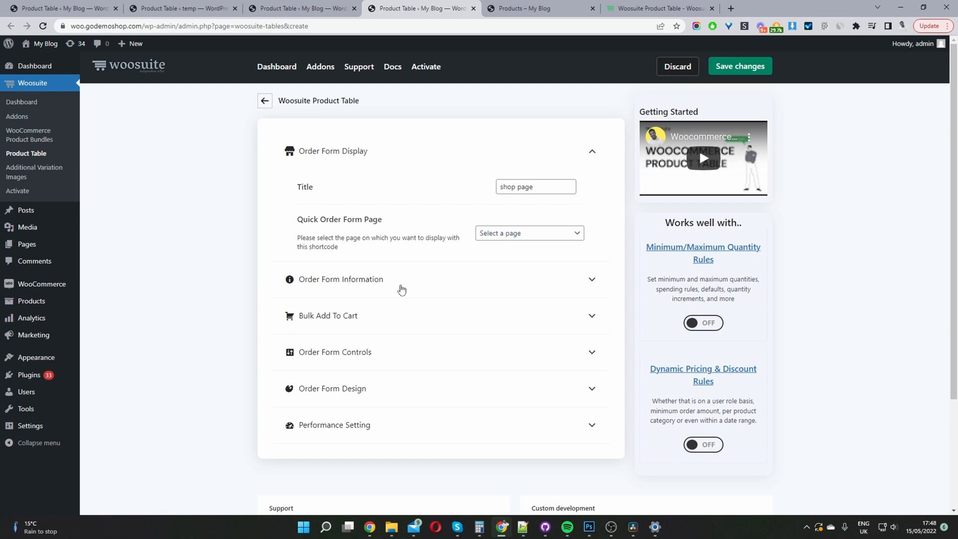
Step: Expand the Order Form Information settings and compare the available columns with the existing shop page table
{"action": "left_click", "coordinate": [399, 286]}
{"action": "scroll", "coordinate": [425, 272], "scroll_direction": "down", "scroll_amount": 4}
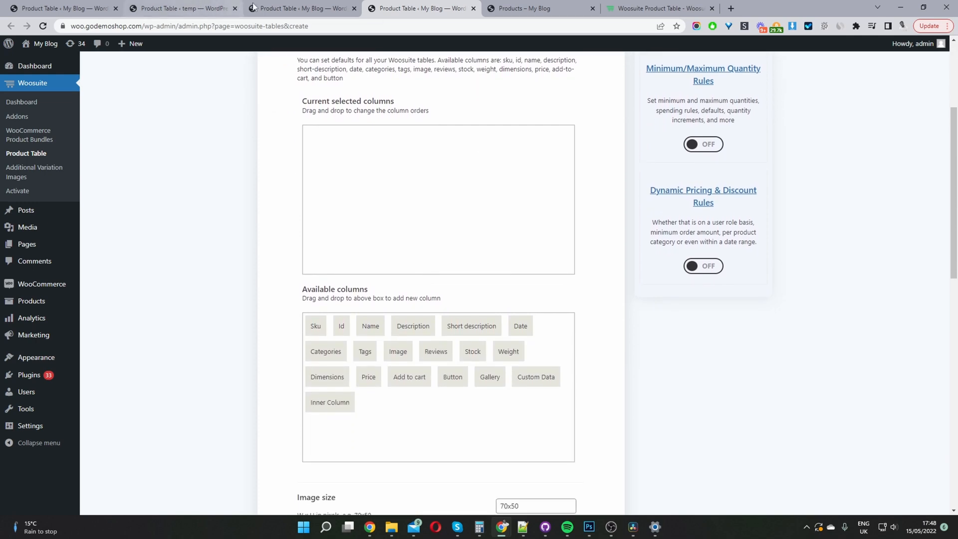
{"action": "left_click", "coordinate": [534, 7]}
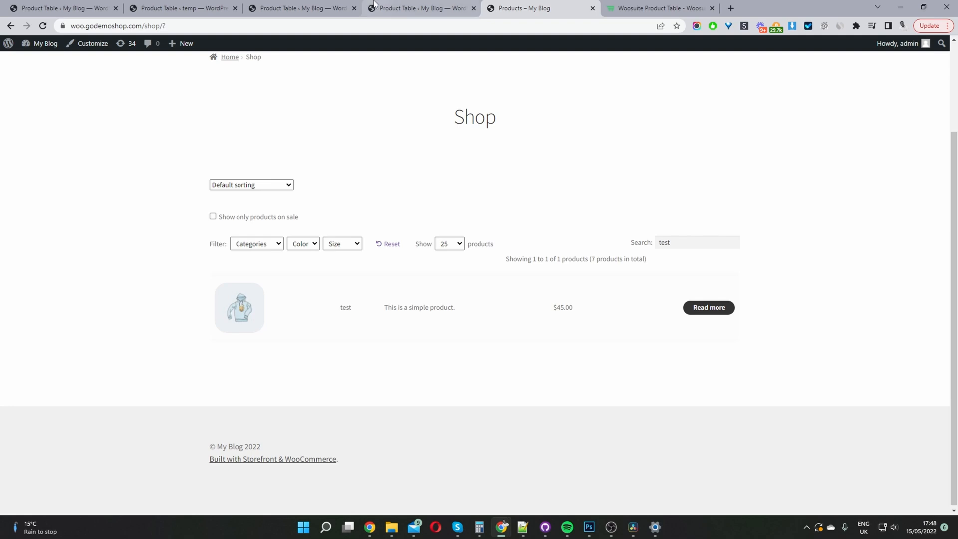
{"action": "left_click", "coordinate": [374, 4]}
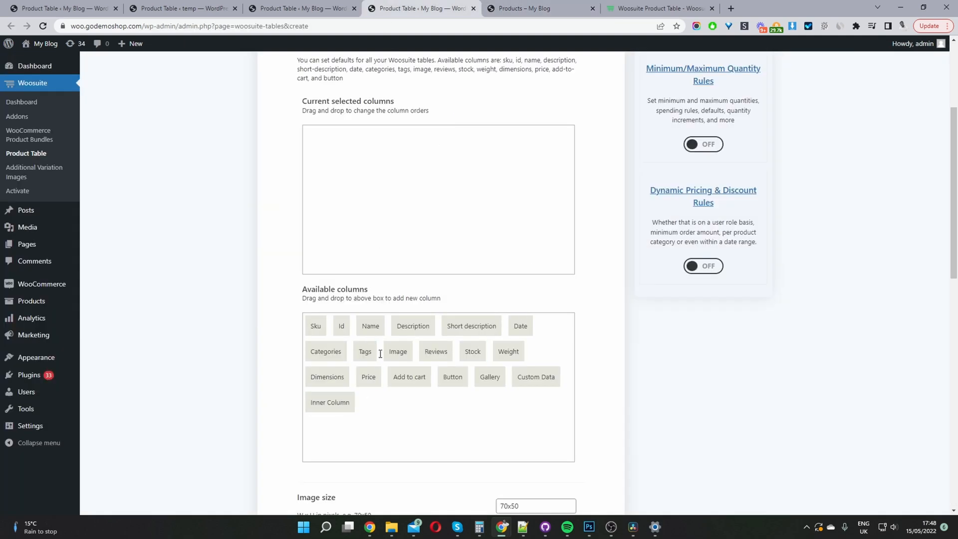
Step: Add the Name, Short description, Categories, Stock, Price, Image and Add to cart columns, placing Image directly after Name
{"action": "left_click_drag", "start_coordinate": [370, 326], "coordinate": [360, 192]}
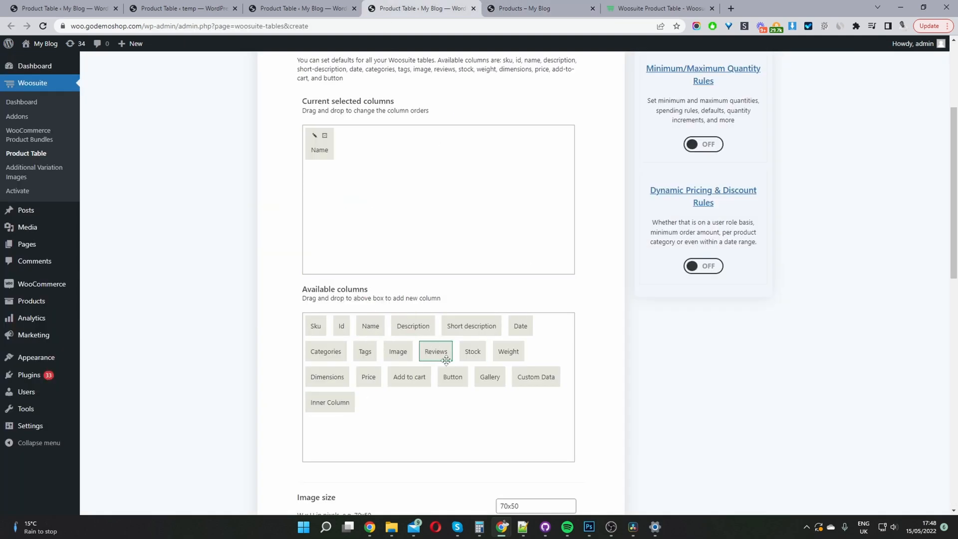
{"action": "left_click_drag", "start_coordinate": [475, 325], "coordinate": [436, 148]}
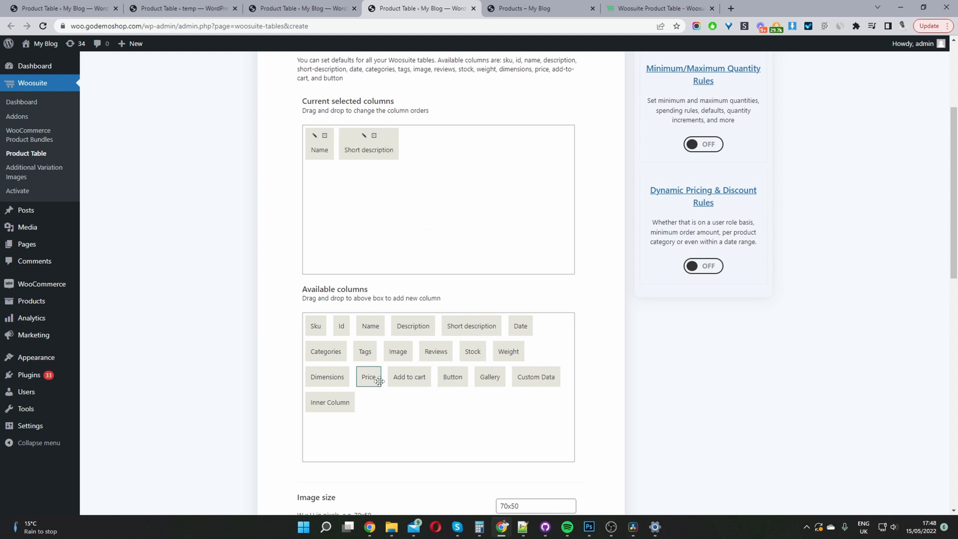
{"action": "left_click_drag", "start_coordinate": [325, 353], "coordinate": [453, 177]}
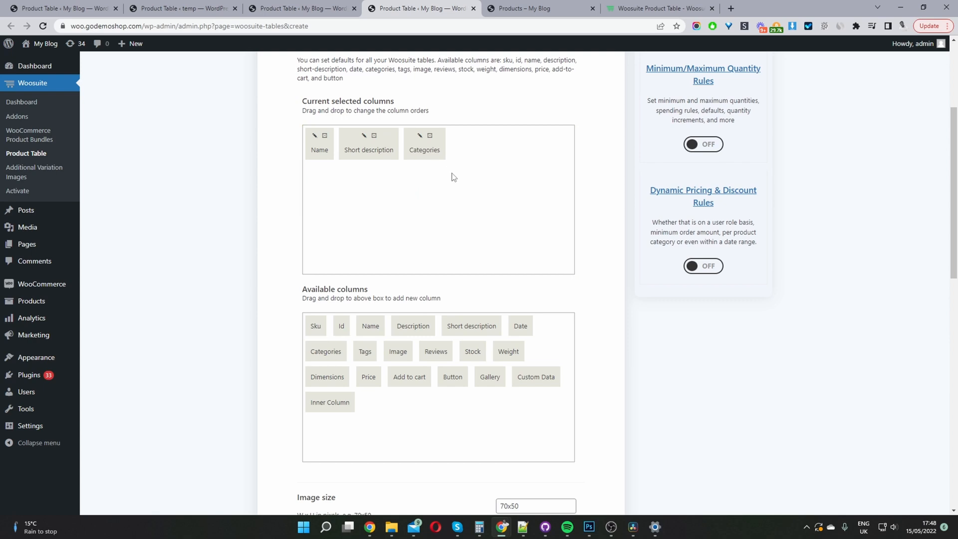
{"action": "left_click_drag", "start_coordinate": [470, 352], "coordinate": [465, 174]}
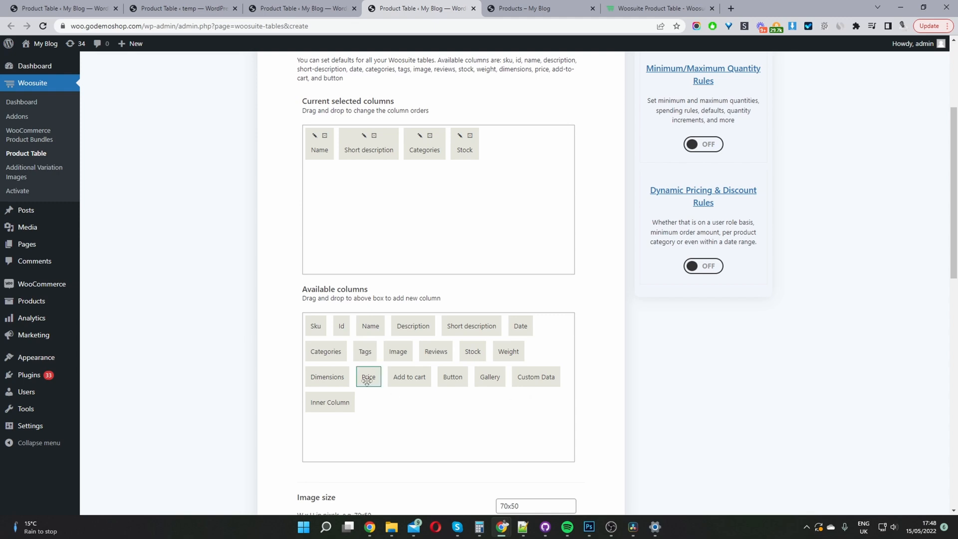
{"action": "left_click_drag", "start_coordinate": [368, 378], "coordinate": [524, 186]}
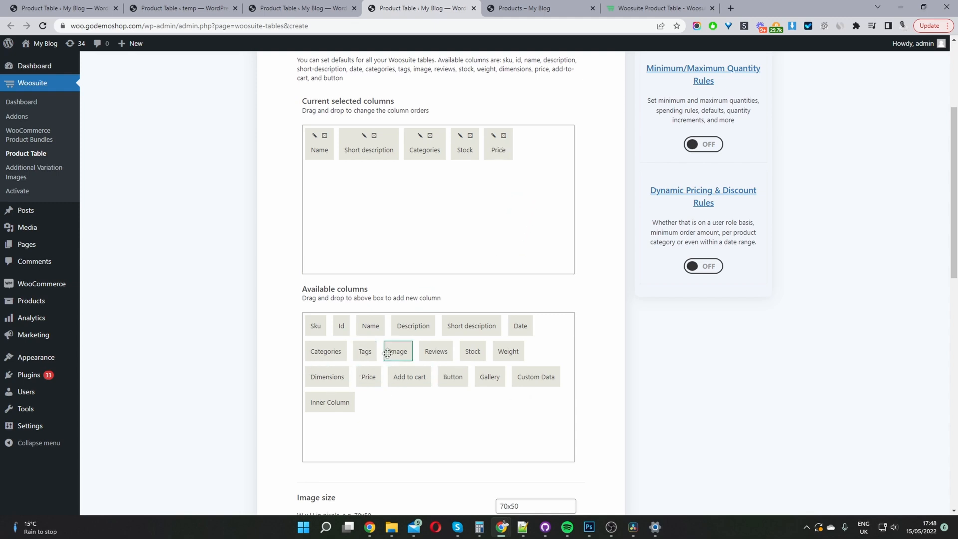
{"action": "left_click_drag", "start_coordinate": [398, 351], "coordinate": [496, 192]}
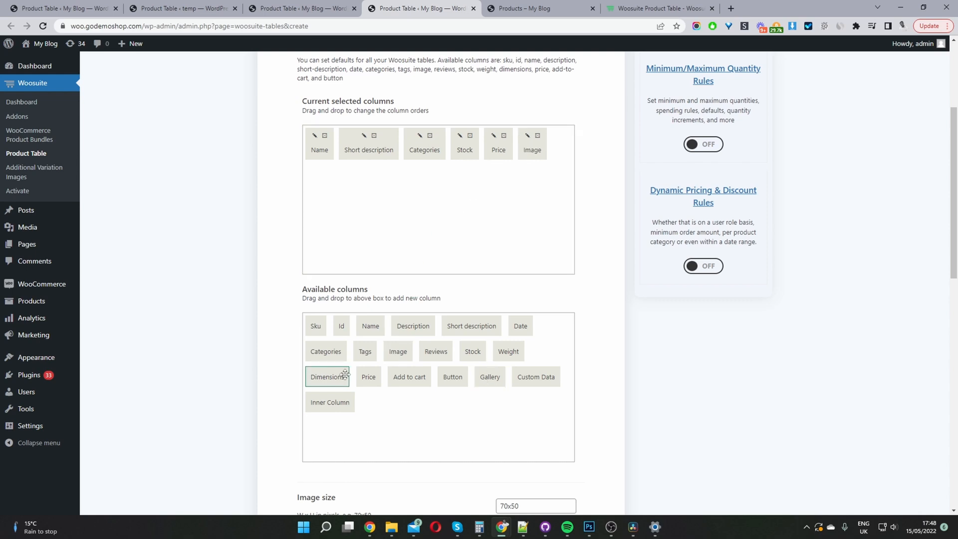
{"action": "left_click_drag", "start_coordinate": [408, 377], "coordinate": [520, 233]}
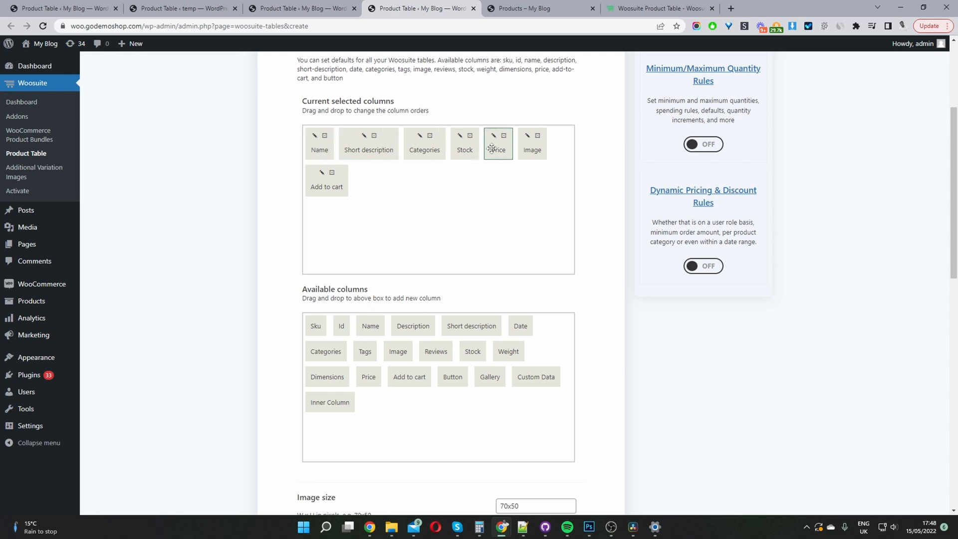
{"action": "left_click_drag", "start_coordinate": [538, 154], "coordinate": [327, 152]}
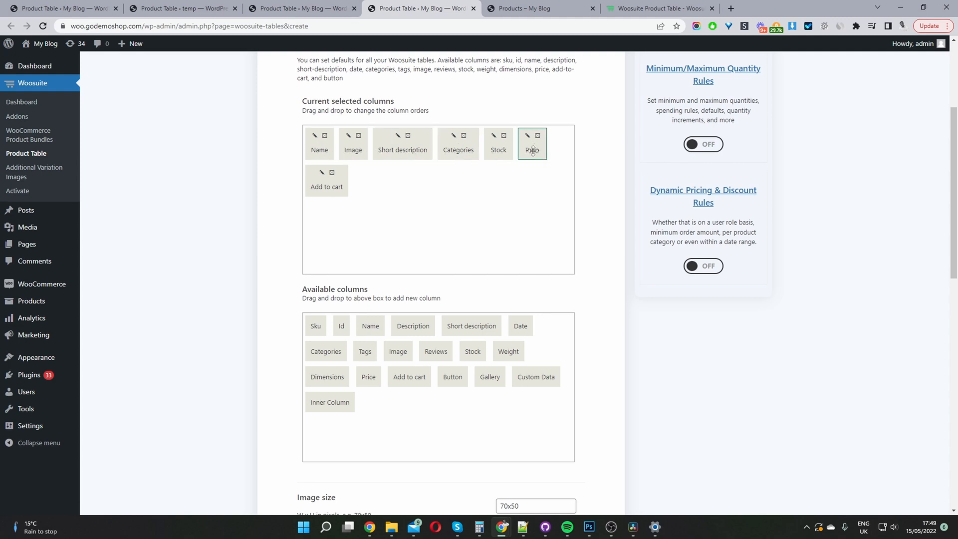
Step: Change the Name column's label to "Product" and update the column
{"action": "left_click", "coordinate": [315, 136]}
{"action": "double_click", "coordinate": [451, 253]}
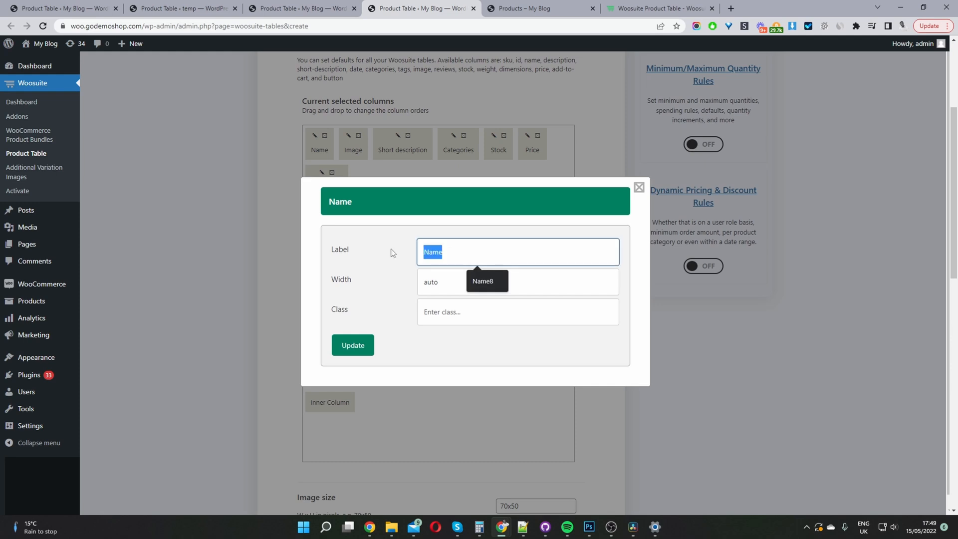
{"action": "type", "text": "Products"}
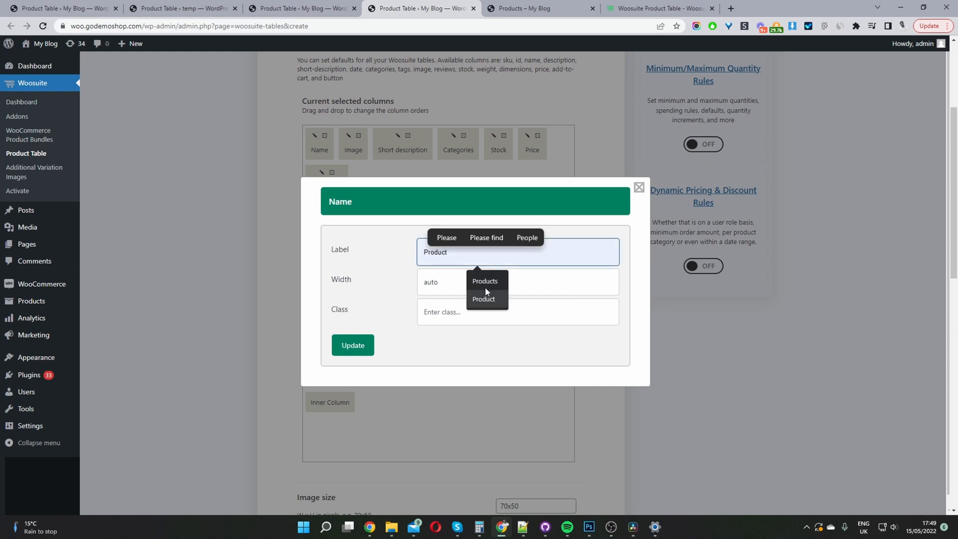
{"action": "left_click", "coordinate": [361, 346]}
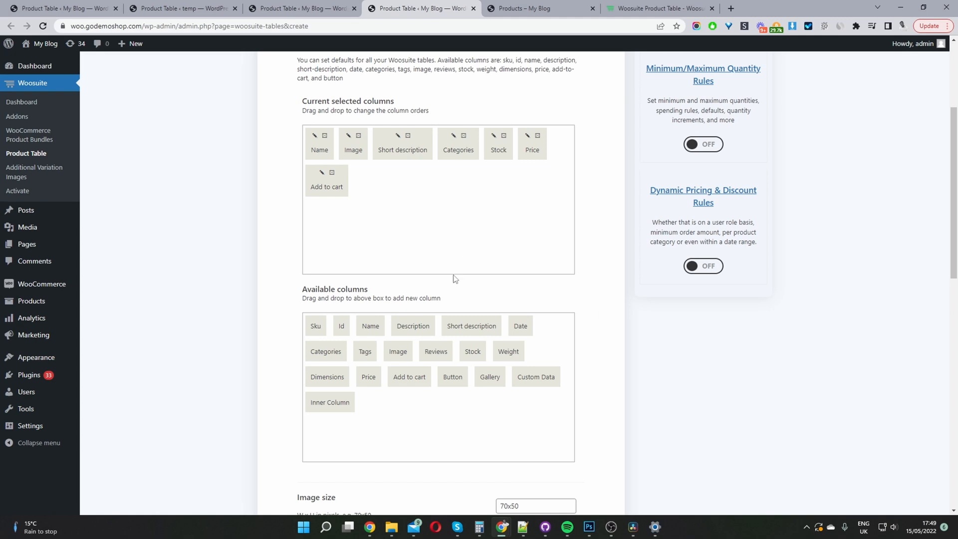
Step: Set the product table's image size to 150x150 pixels
{"action": "scroll", "coordinate": [399, 215], "scroll_direction": "down", "scroll_amount": 5}
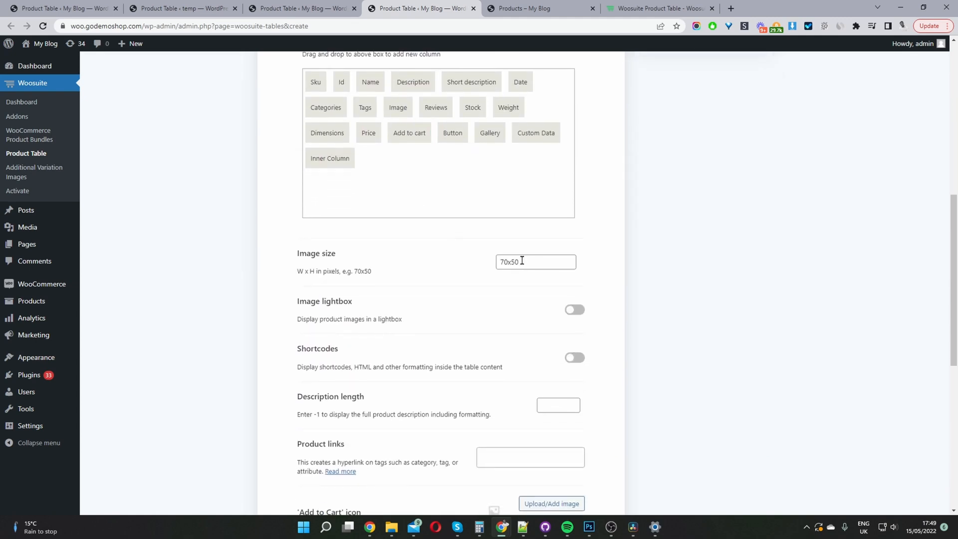
{"action": "left_click_drag", "start_coordinate": [506, 264], "coordinate": [429, 248]}
{"action": "type", "text": "1"}
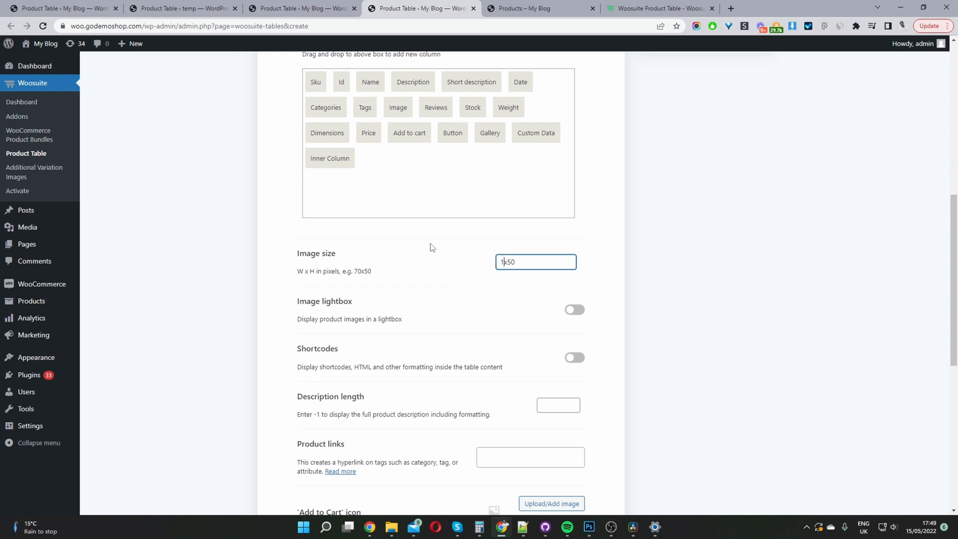
{"action": "type", "text": "50"}
{"action": "left_click", "coordinate": [526, 262]}
{"action": "key", "text": "BackSpace"}
{"action": "key", "text": "BackSpace"}
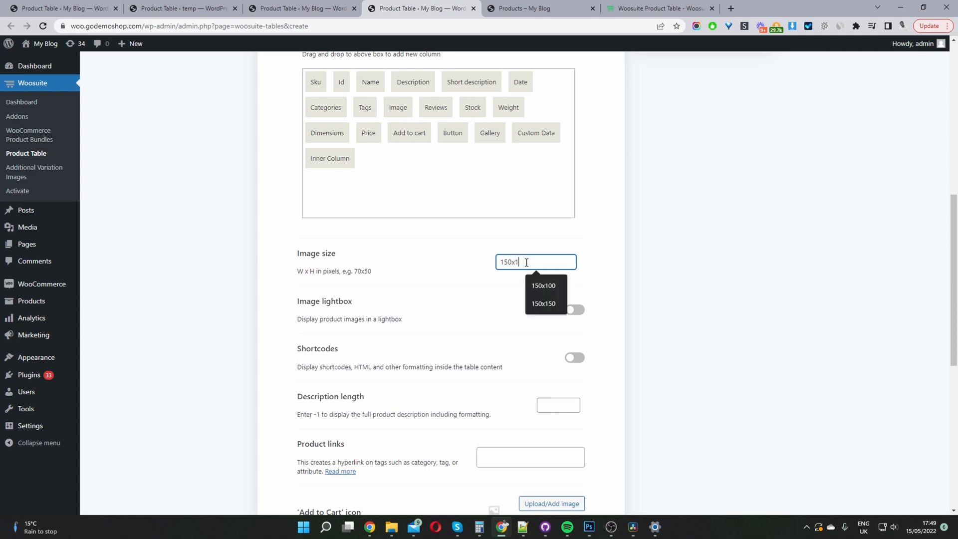
{"action": "type", "text": "150"}
Step: Set the table's product links to use the name option
{"action": "scroll", "coordinate": [418, 322], "scroll_direction": "down", "scroll_amount": 1}
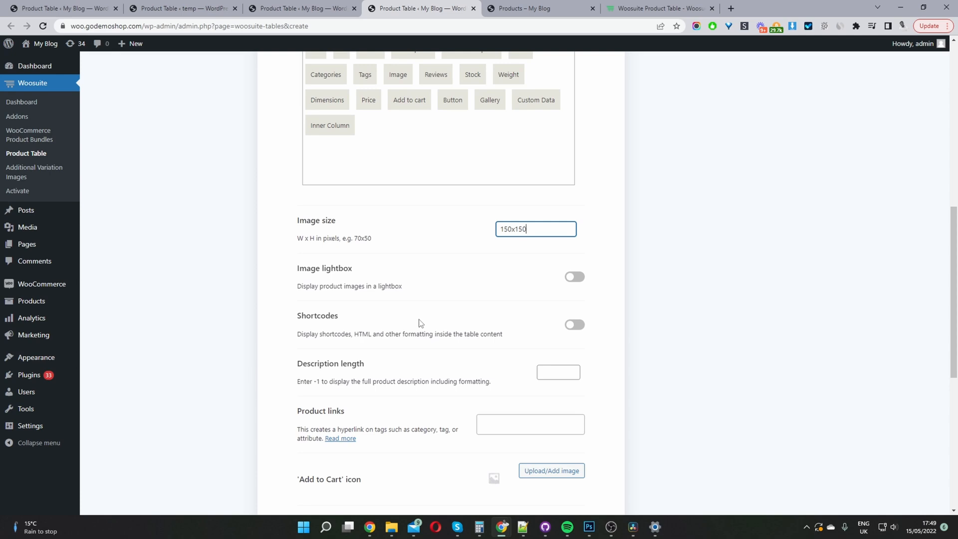
{"action": "scroll", "coordinate": [406, 292], "scroll_direction": "down", "scroll_amount": 3}
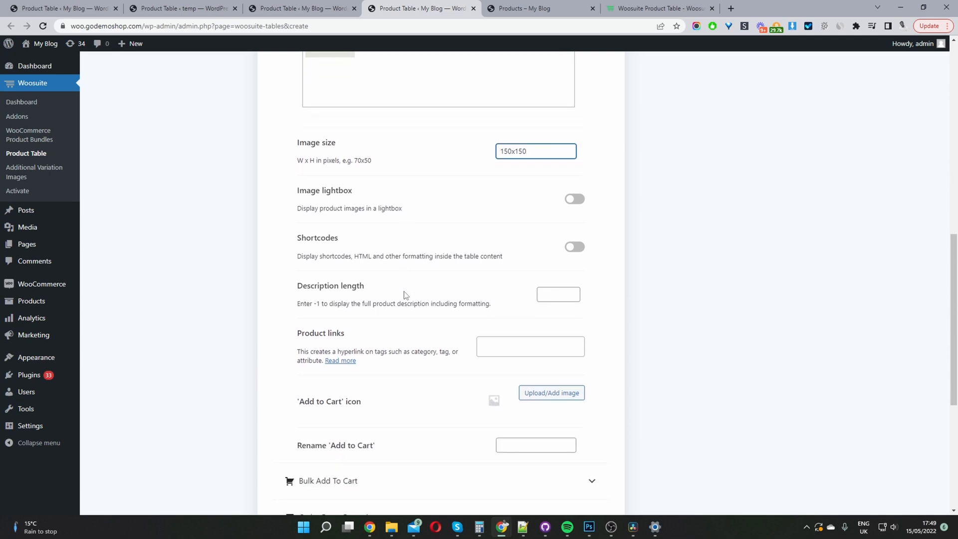
{"action": "scroll", "coordinate": [421, 240], "scroll_direction": "down", "scroll_amount": 2}
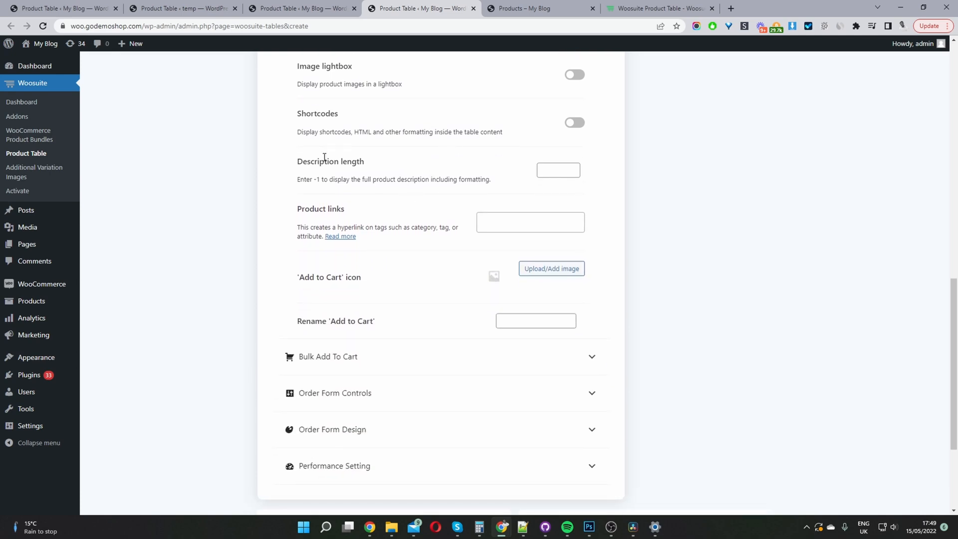
{"action": "left_click", "coordinate": [563, 217]}
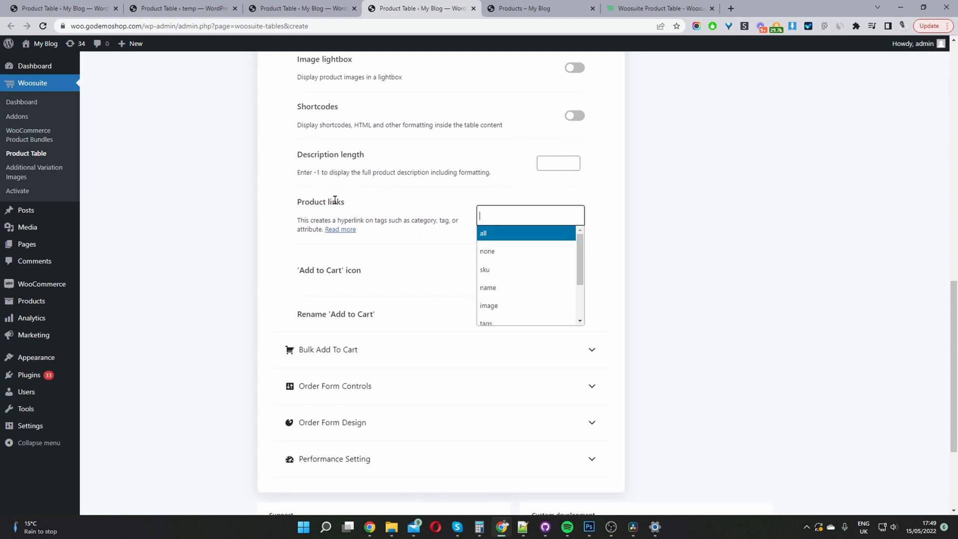
{"action": "left_click", "coordinate": [519, 288]}
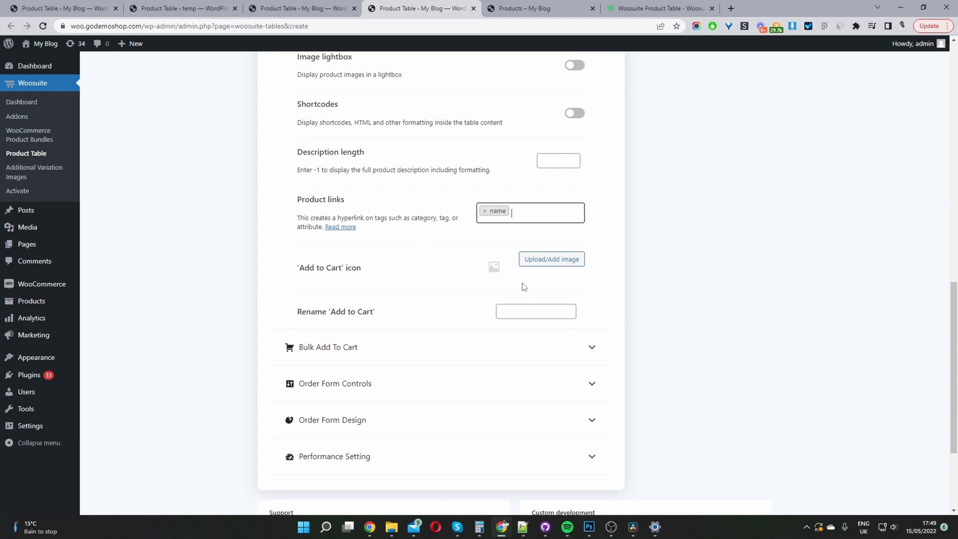
Step: In the Bulk Add To Cart settings, enable AJAX and quantity selectors, and set variations to "Dropdown lists in add to cart column"
{"action": "scroll", "coordinate": [338, 178], "scroll_direction": "down", "scroll_amount": 2}
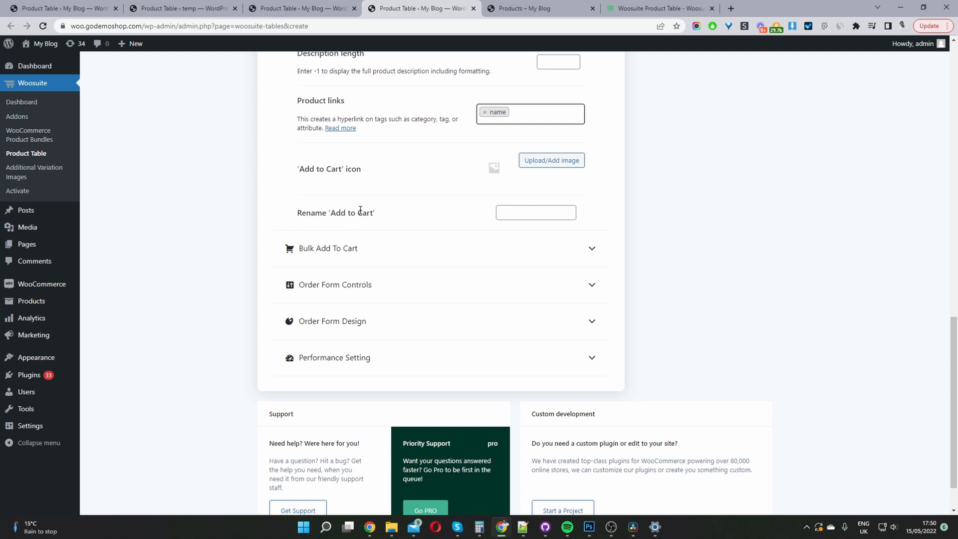
{"action": "left_click", "coordinate": [318, 248]}
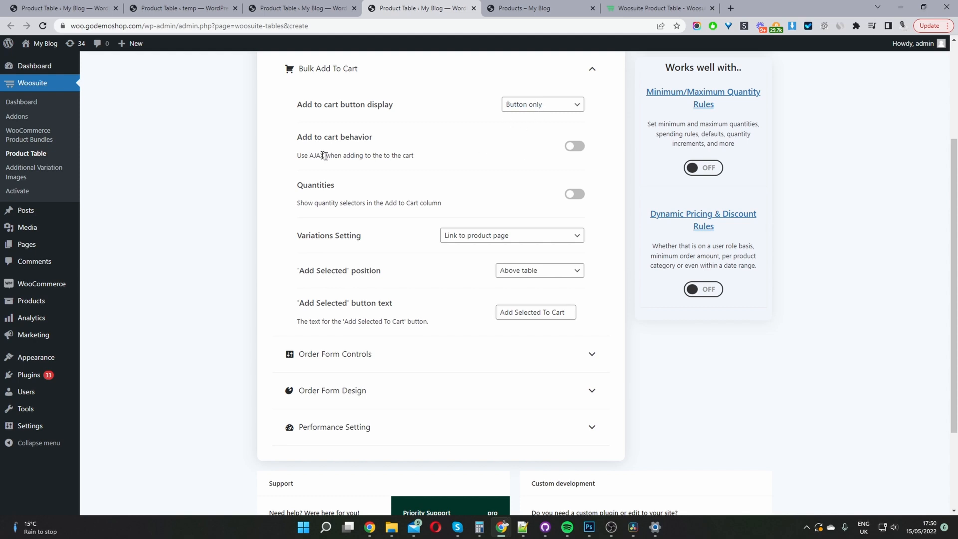
{"action": "left_click", "coordinate": [574, 146]}
{"action": "left_click", "coordinate": [580, 199]}
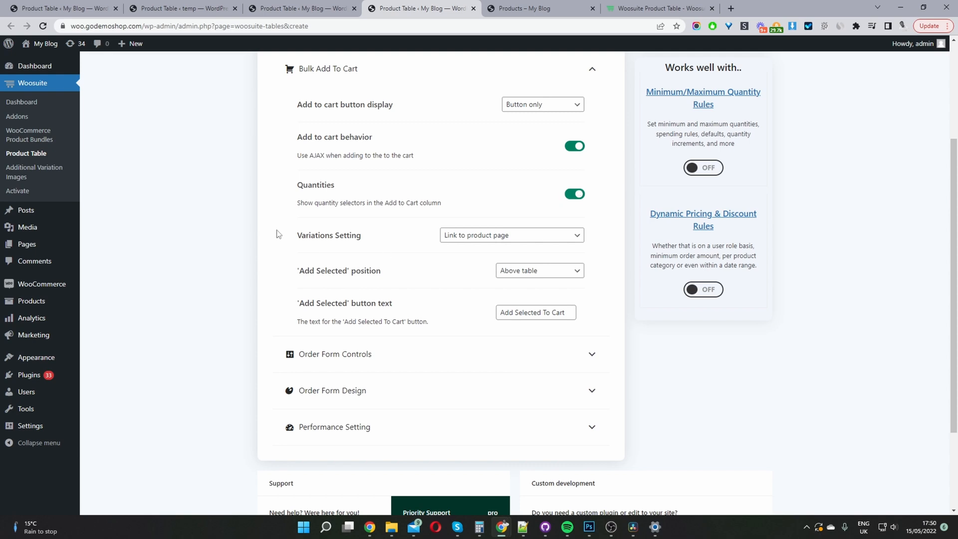
{"action": "left_click", "coordinate": [489, 238]}
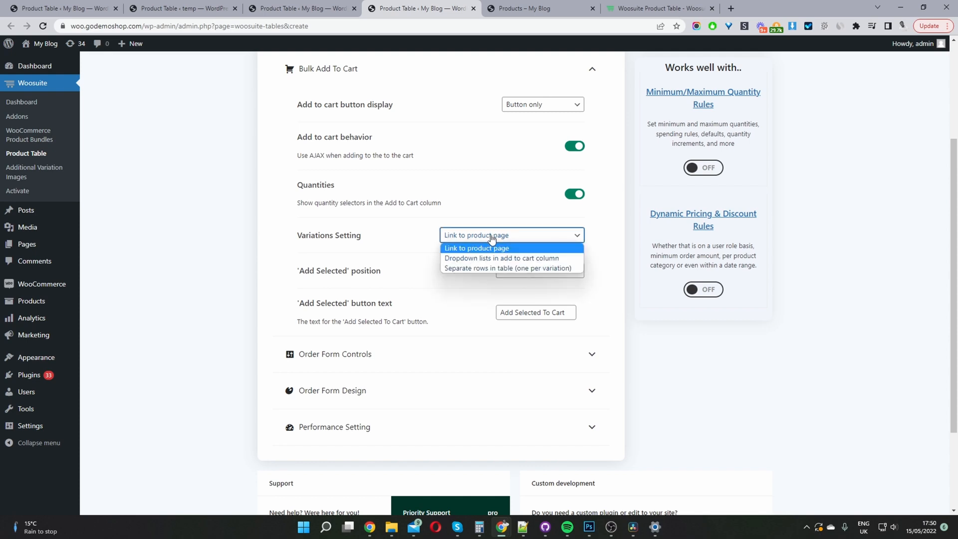
{"action": "left_click", "coordinate": [514, 258]}
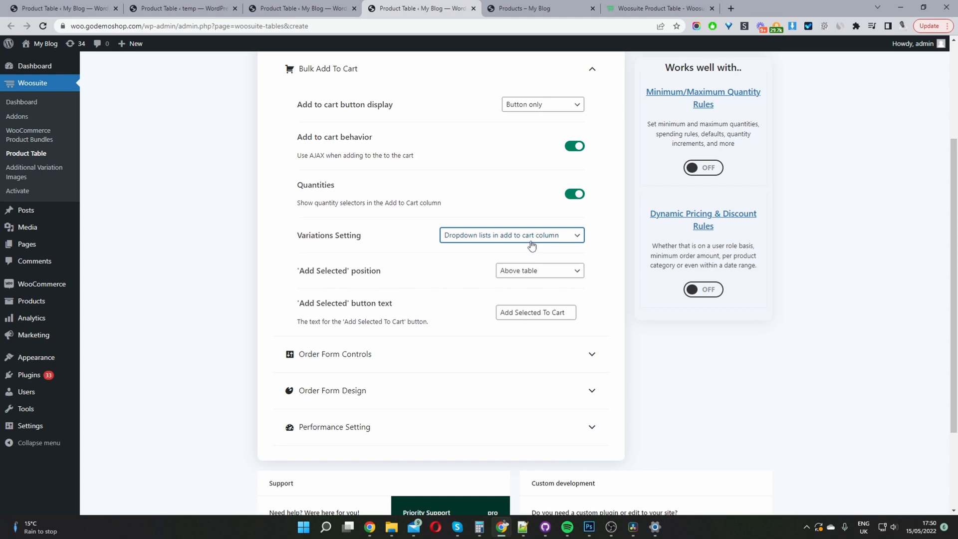
Step: Expand the Order Form Controls settings and set the product filters to Custom
{"action": "scroll", "coordinate": [506, 267], "scroll_direction": "down", "scroll_amount": 1}
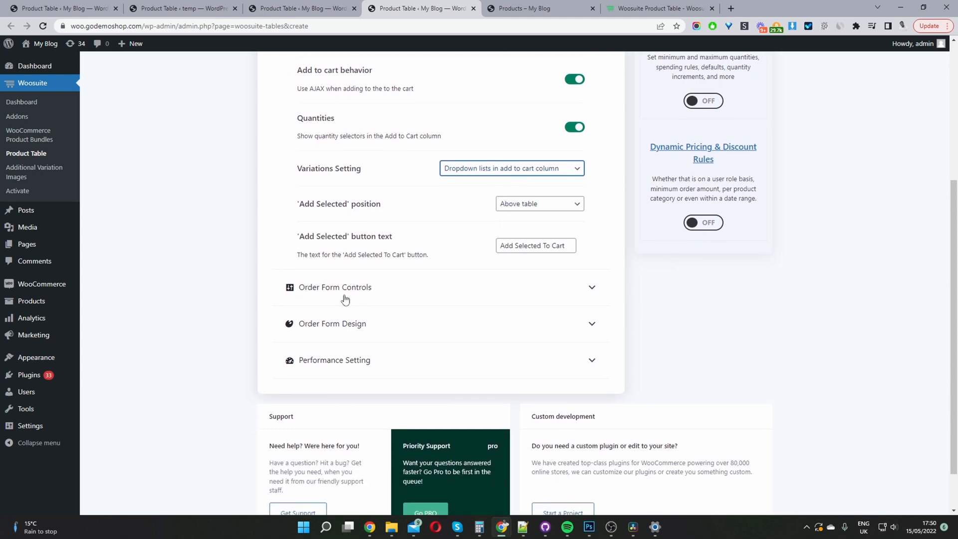
{"action": "left_click", "coordinate": [356, 287]}
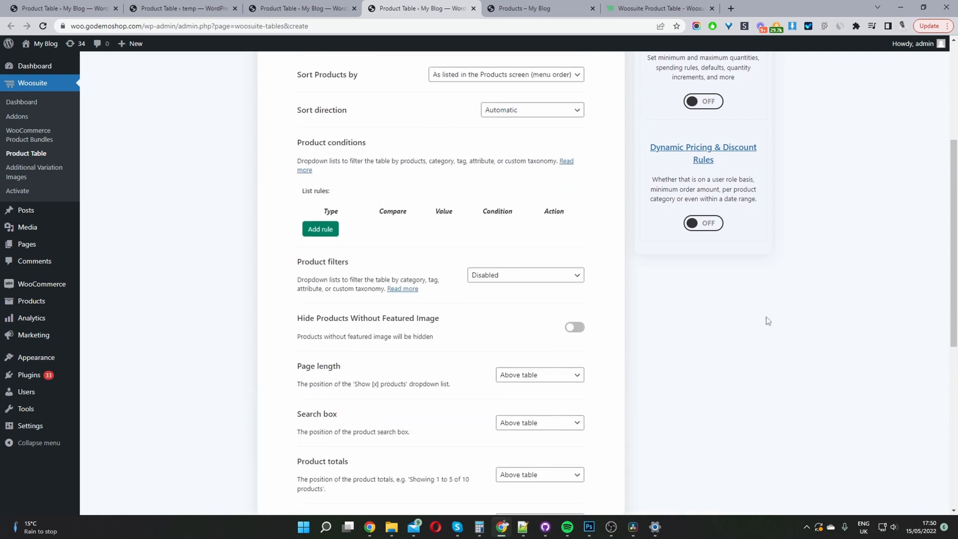
{"action": "scroll", "coordinate": [423, 238], "scroll_direction": "up", "scroll_amount": 2}
{"action": "scroll", "coordinate": [485, 247], "scroll_direction": "down", "scroll_amount": 2}
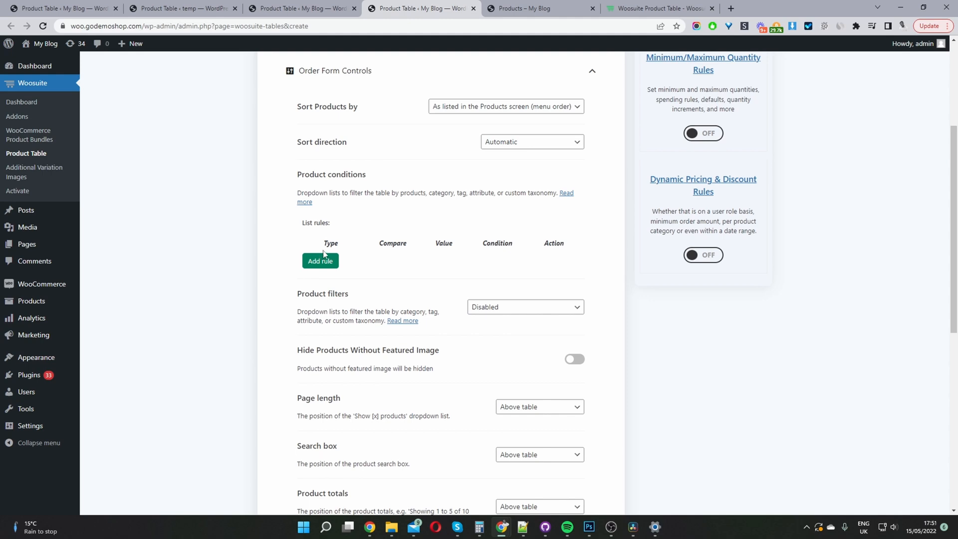
{"action": "left_click_drag", "start_coordinate": [301, 294], "coordinate": [378, 299]}
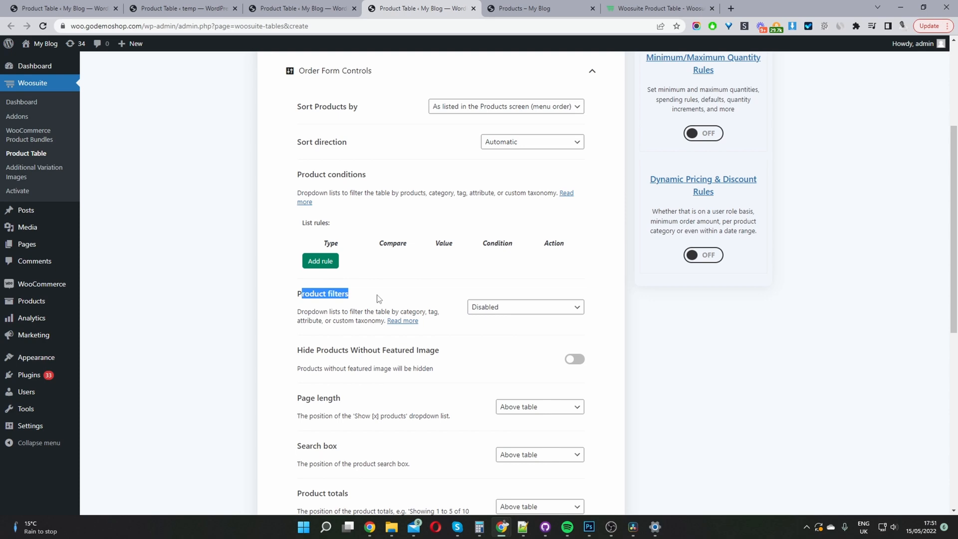
{"action": "left_click", "coordinate": [495, 317]}
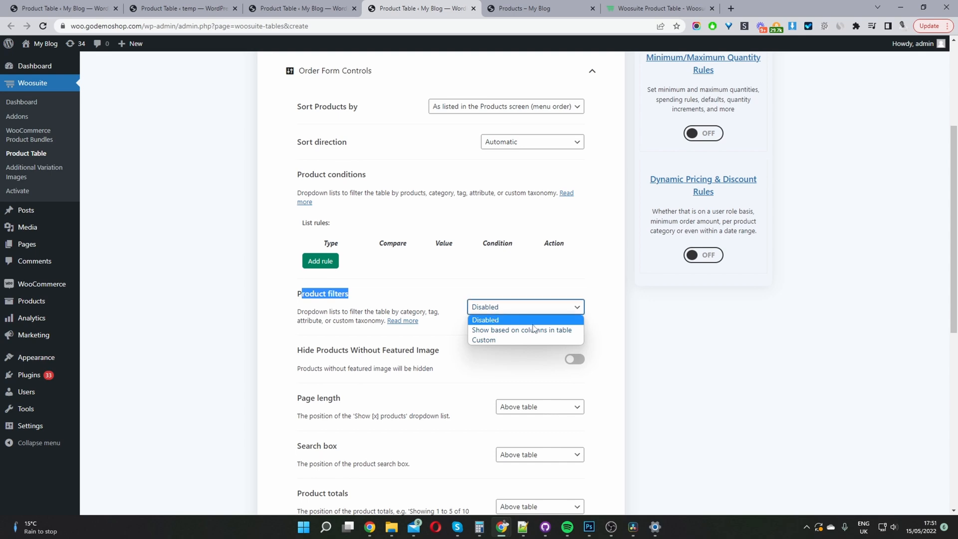
{"action": "left_click", "coordinate": [495, 340]}
Step: Enter "categories,tags,attributes,sale" as the table's comma-separated custom filters
{"action": "scroll", "coordinate": [458, 298], "scroll_direction": "down", "scroll_amount": 2}
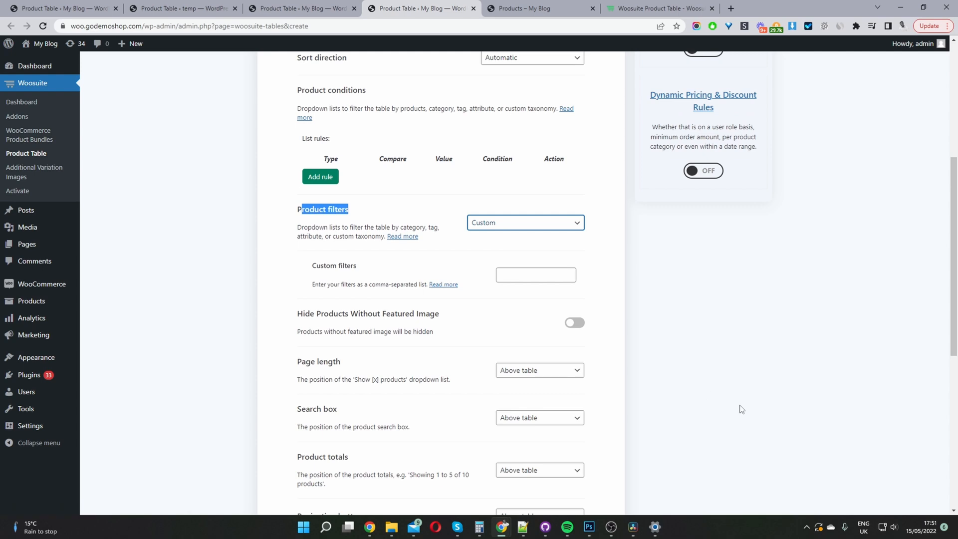
{"action": "left_click", "coordinate": [516, 278]}
{"action": "key", "text": "Up"}
{"action": "key", "text": "Return"}
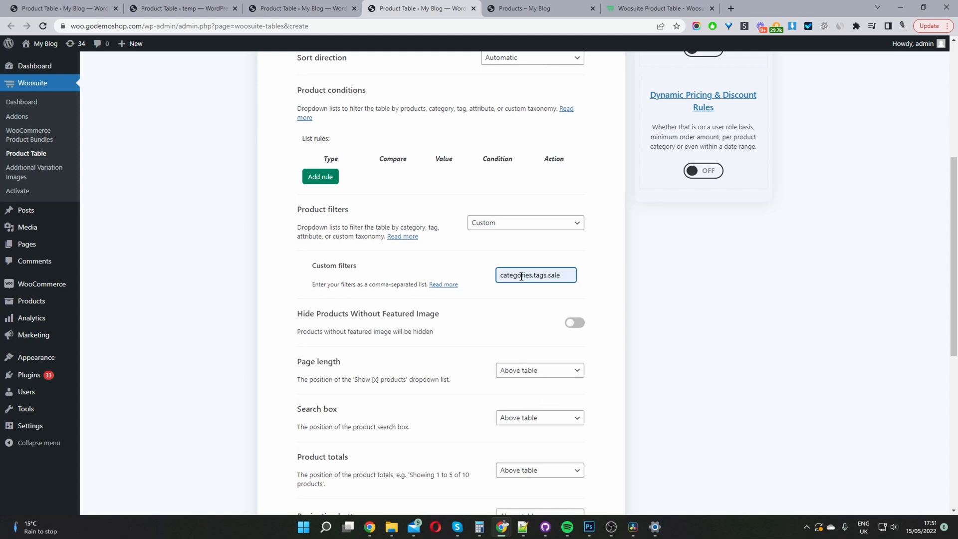
{"action": "left_click", "coordinate": [547, 275]}
{"action": "type", "text": "attributes,"}
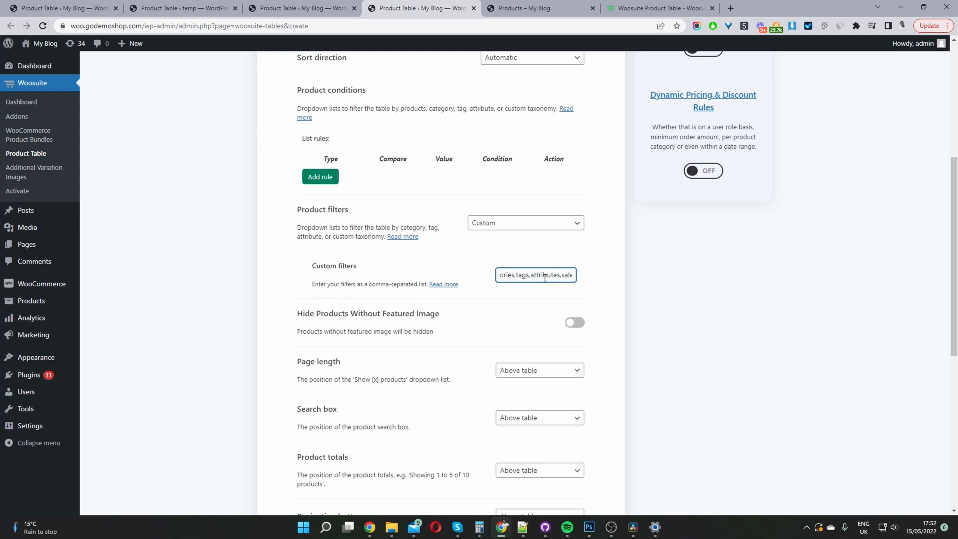
{"action": "left_click_drag", "start_coordinate": [562, 273], "coordinate": [574, 275]}
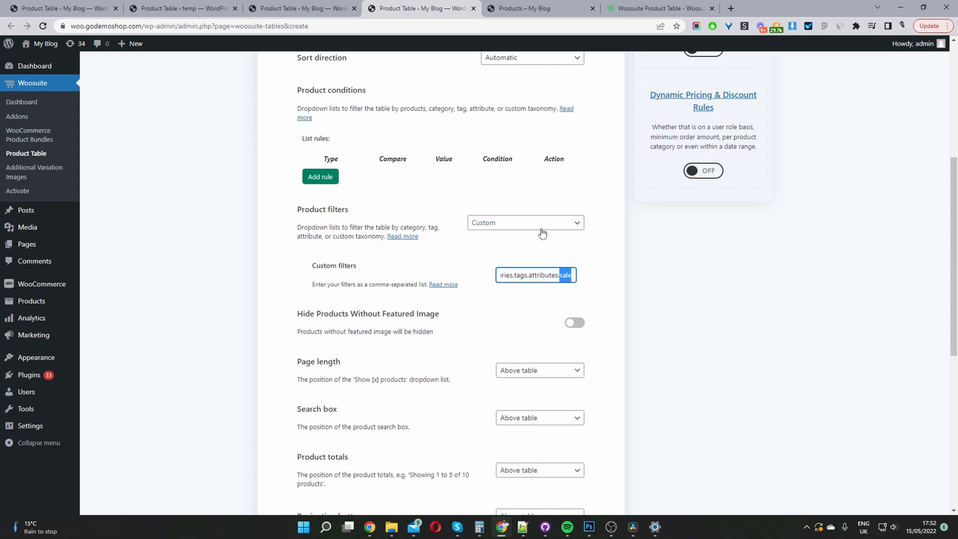
{"action": "left_click_drag", "start_coordinate": [516, 273], "coordinate": [491, 274]}
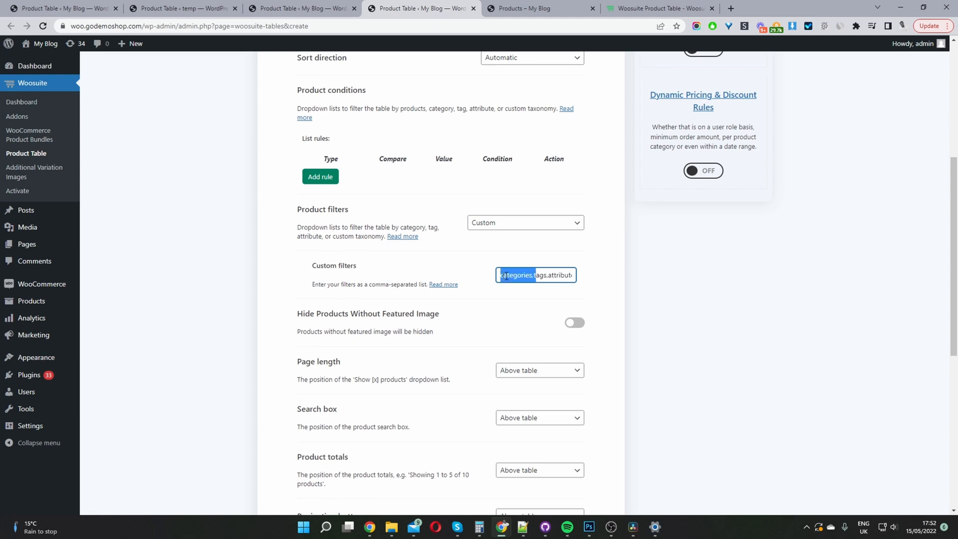
{"action": "left_click", "coordinate": [512, 274]}
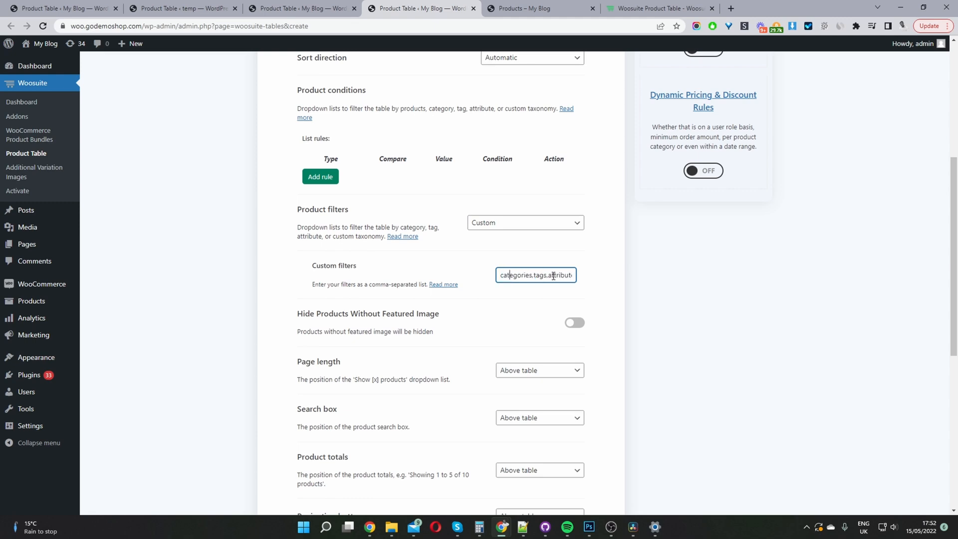
{"action": "left_click_drag", "start_coordinate": [562, 275], "coordinate": [585, 279]}
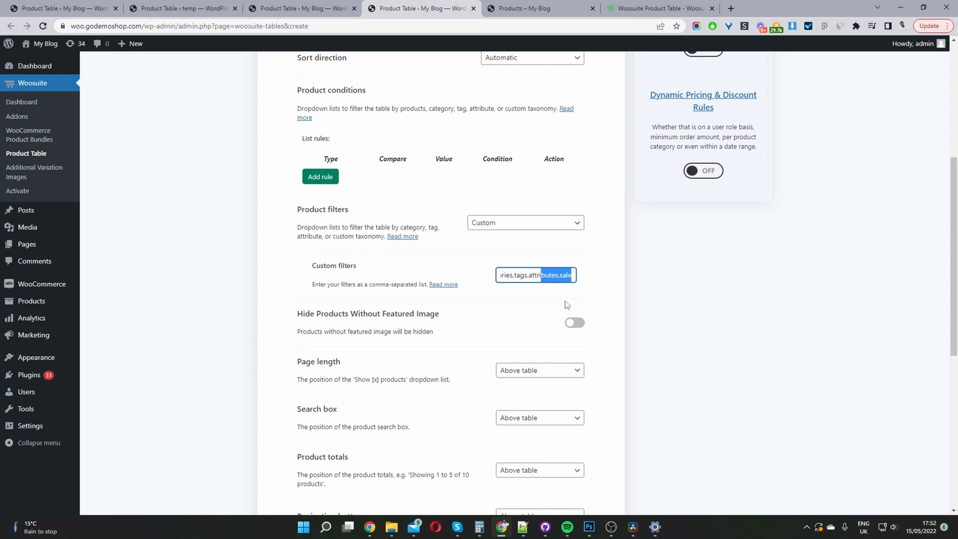
Step: Review the remaining Order Form Controls and the options under Order Form Design and Performance Setting
{"action": "scroll", "coordinate": [499, 259], "scroll_direction": "down", "scroll_amount": 2}
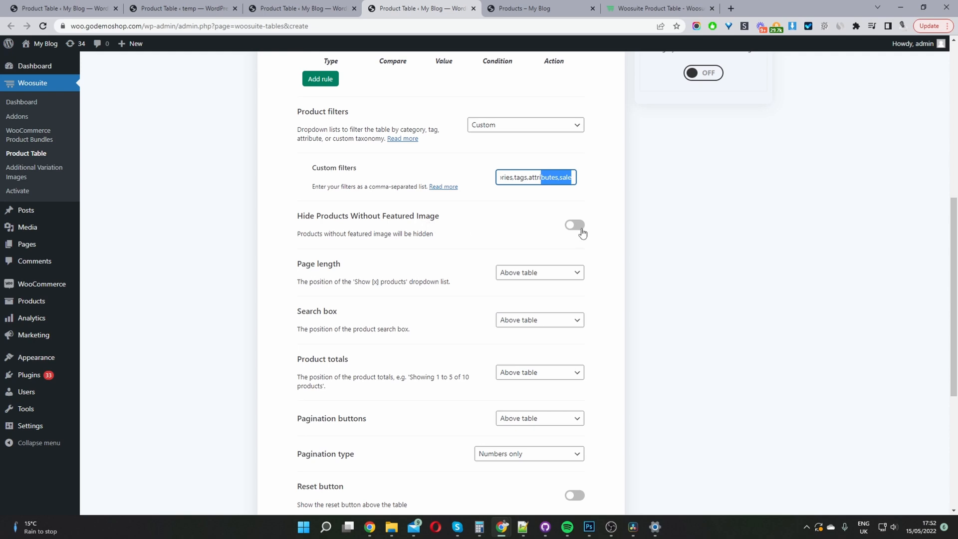
{"action": "scroll", "coordinate": [547, 209], "scroll_direction": "down", "scroll_amount": 3}
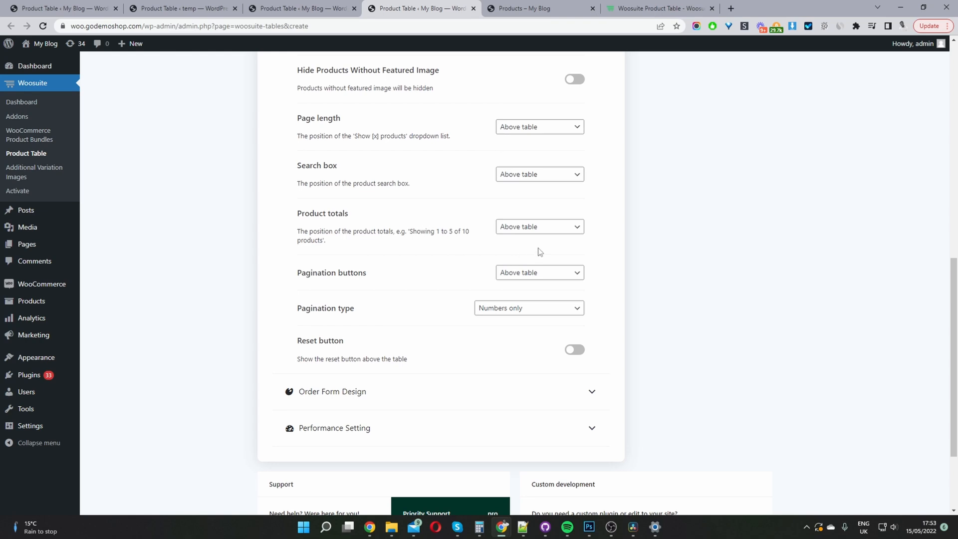
{"action": "scroll", "coordinate": [540, 252], "scroll_direction": "down", "scroll_amount": 1}
{"action": "scroll", "coordinate": [539, 252], "scroll_direction": "down", "scroll_amount": 2}
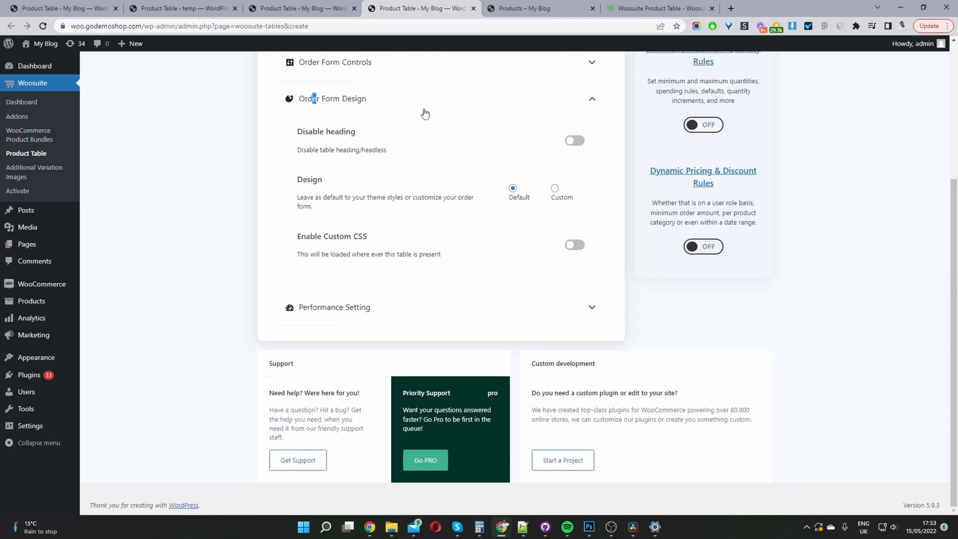
{"action": "left_click", "coordinate": [425, 108]}
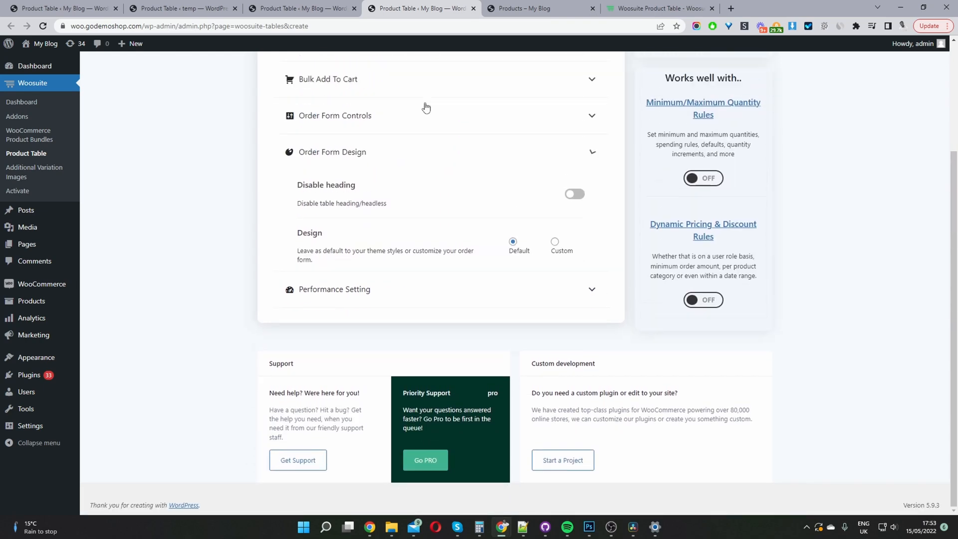
{"action": "left_click", "coordinate": [422, 165]}
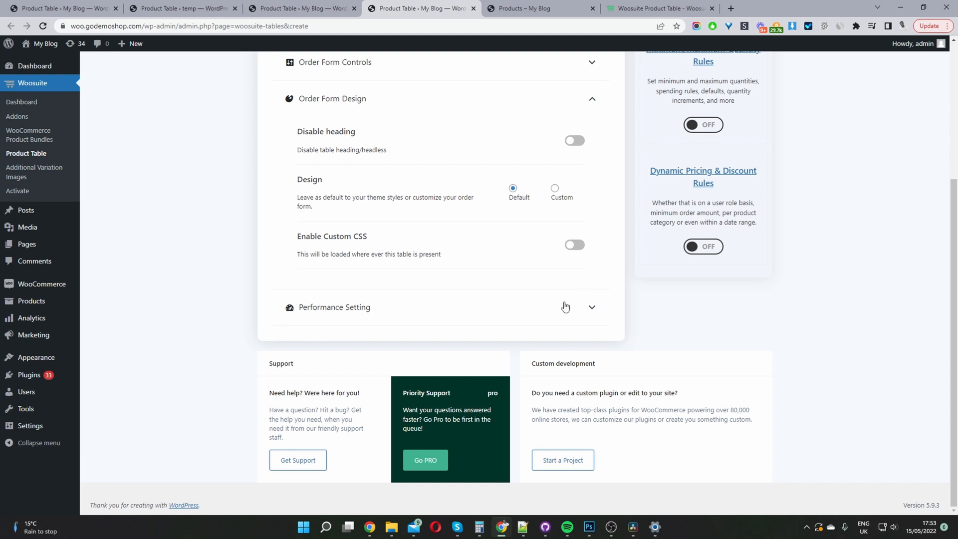
{"action": "left_click", "coordinate": [507, 320]}
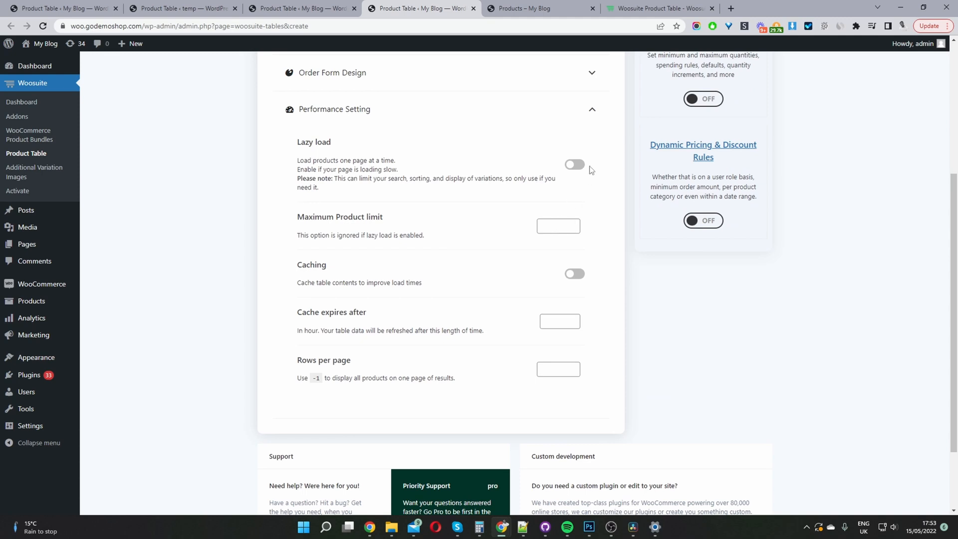
Step: Save the new product table and return to the plugin's General Settings with the Shop pages option
{"action": "scroll", "coordinate": [615, 324], "scroll_direction": "up", "scroll_amount": 5}
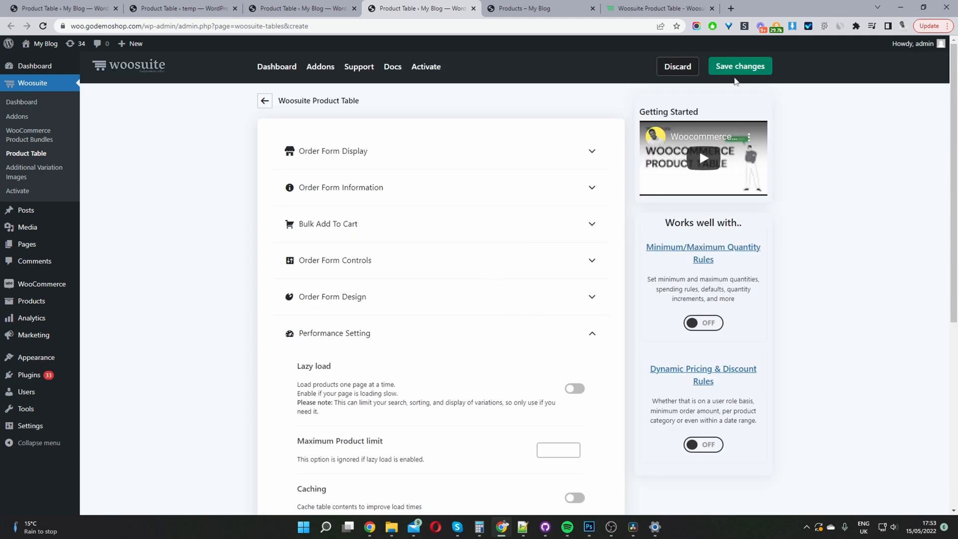
{"action": "left_click", "coordinate": [737, 75]}
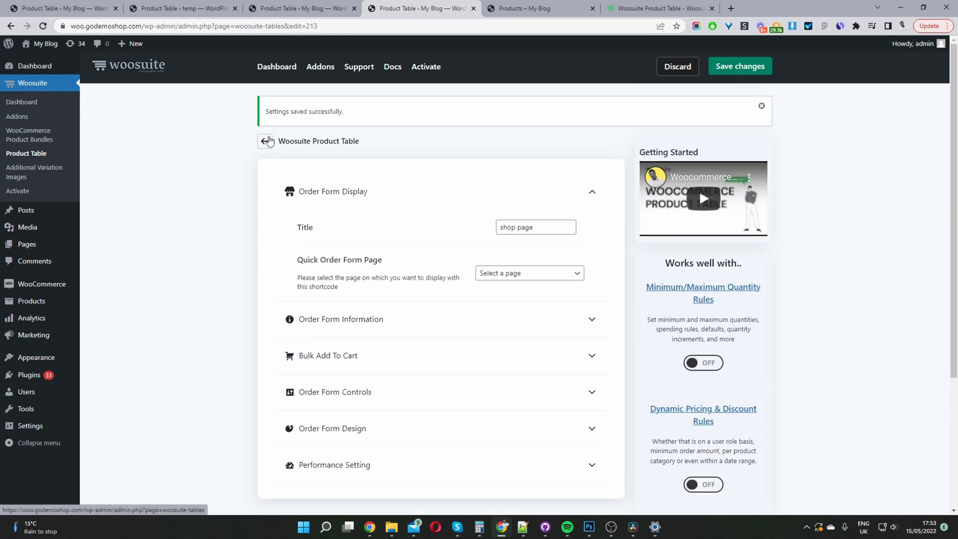
{"action": "left_click", "coordinate": [264, 143]}
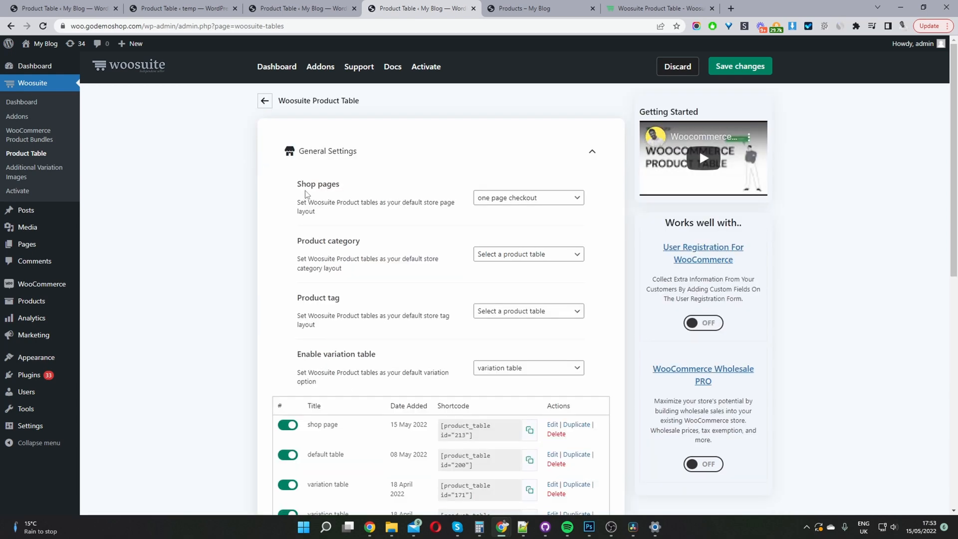
{"action": "left_click_drag", "start_coordinate": [304, 187], "coordinate": [340, 185]}
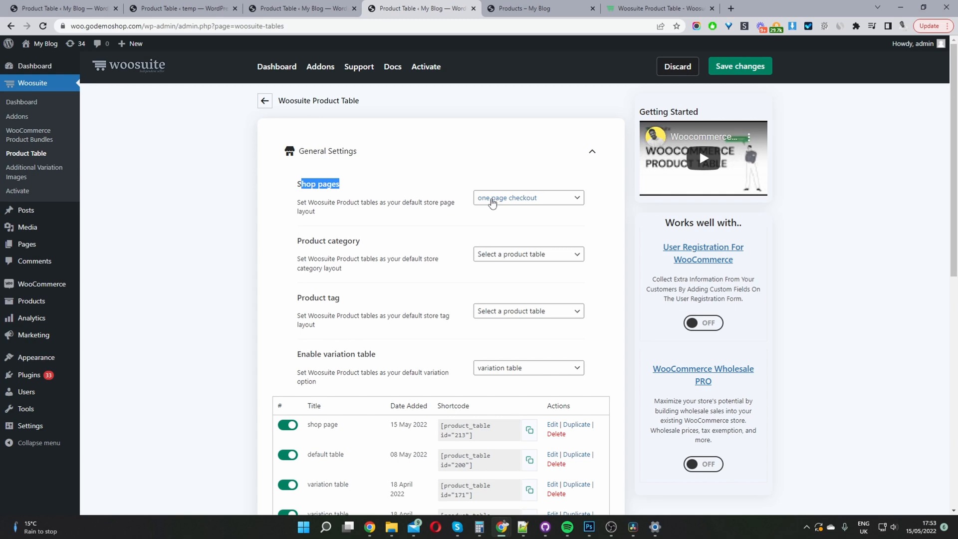
Step: Set the Shop pages, Product category and Product tag layouts to the "shop page" table and save the settings
{"action": "left_click", "coordinate": [492, 199]}
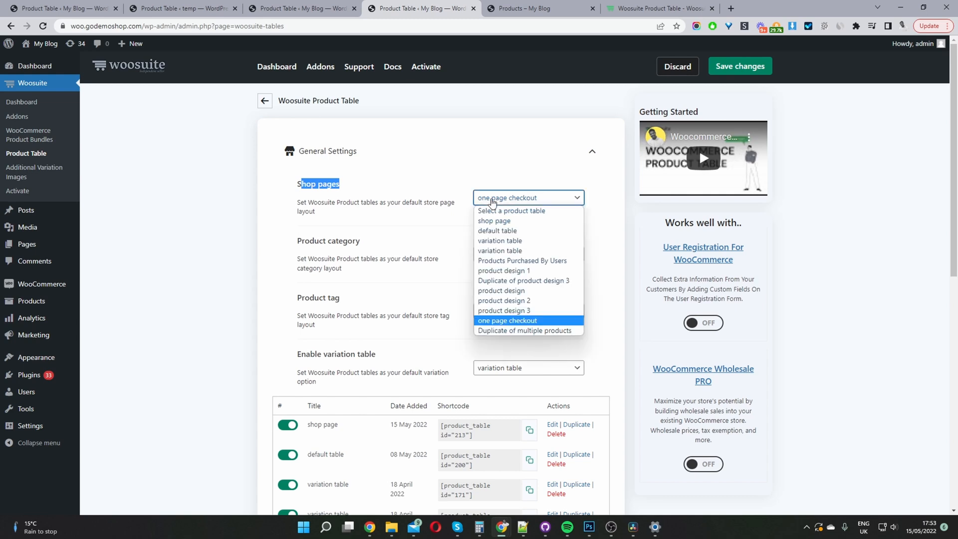
{"action": "left_click", "coordinate": [505, 223]}
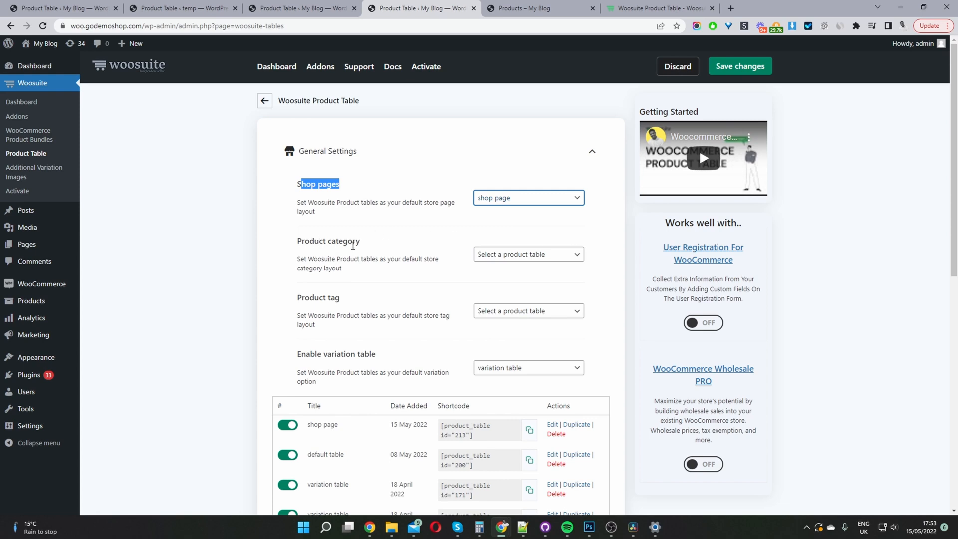
{"action": "left_click", "coordinate": [518, 255]}
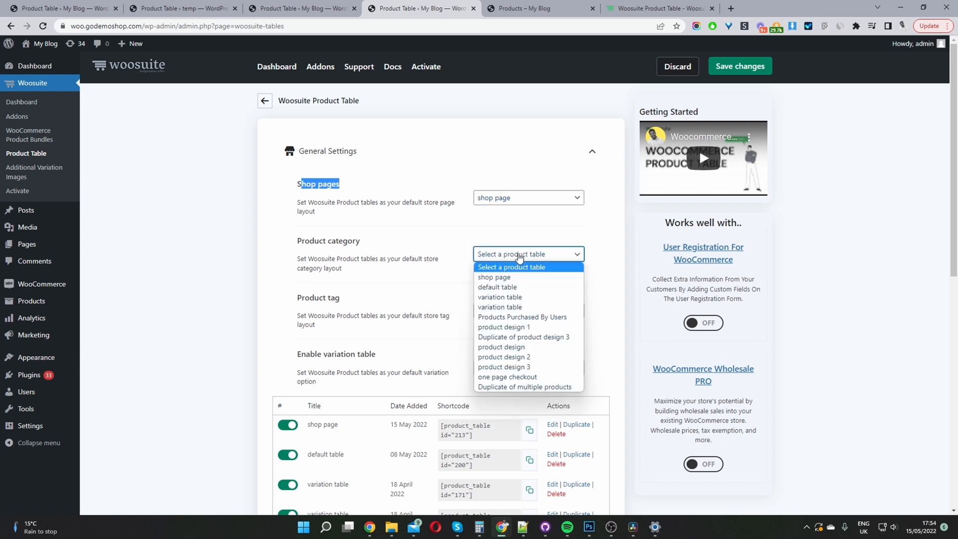
{"action": "left_click", "coordinate": [517, 278]}
{"action": "left_click", "coordinate": [519, 311]}
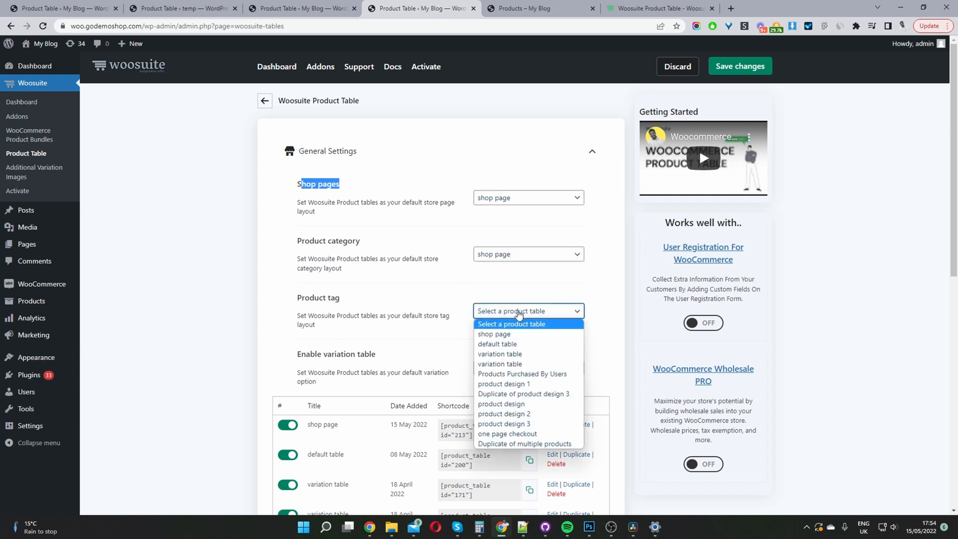
{"action": "left_click", "coordinate": [519, 333]}
{"action": "scroll", "coordinate": [670, 200], "scroll_direction": "down", "scroll_amount": 1}
{"action": "scroll", "coordinate": [670, 200], "scroll_direction": "up", "scroll_amount": 1}
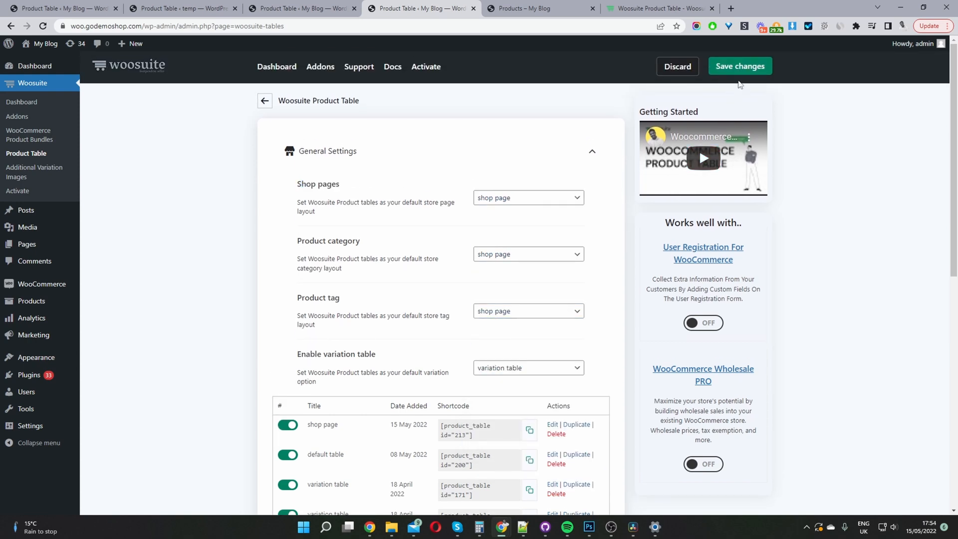
{"action": "left_click", "coordinate": [740, 70]}
Step: Open the store's shop page in a new browser tab and test the on-sale filter by enabling and disabling it
{"action": "mouse_move", "coordinate": [40, 44]}
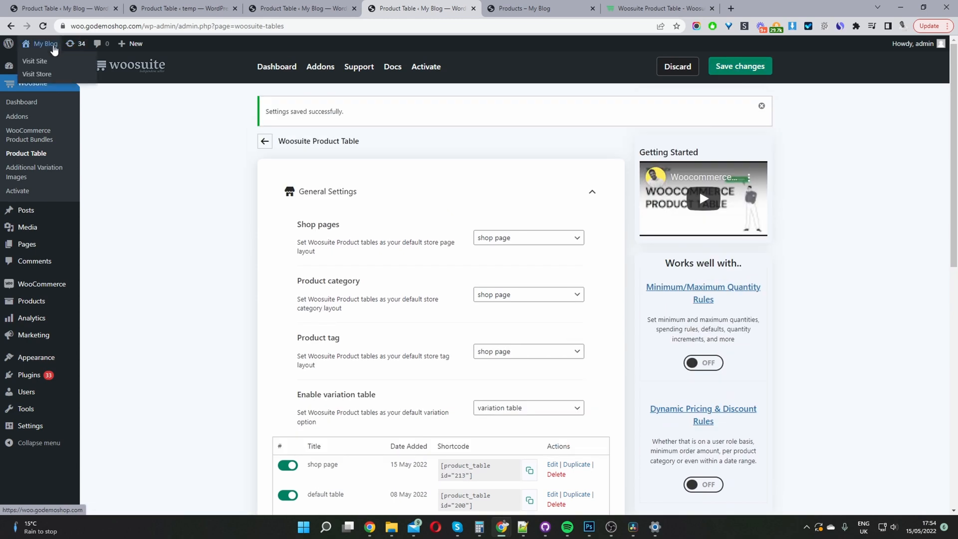
{"action": "middle_click", "coordinate": [62, 80]}
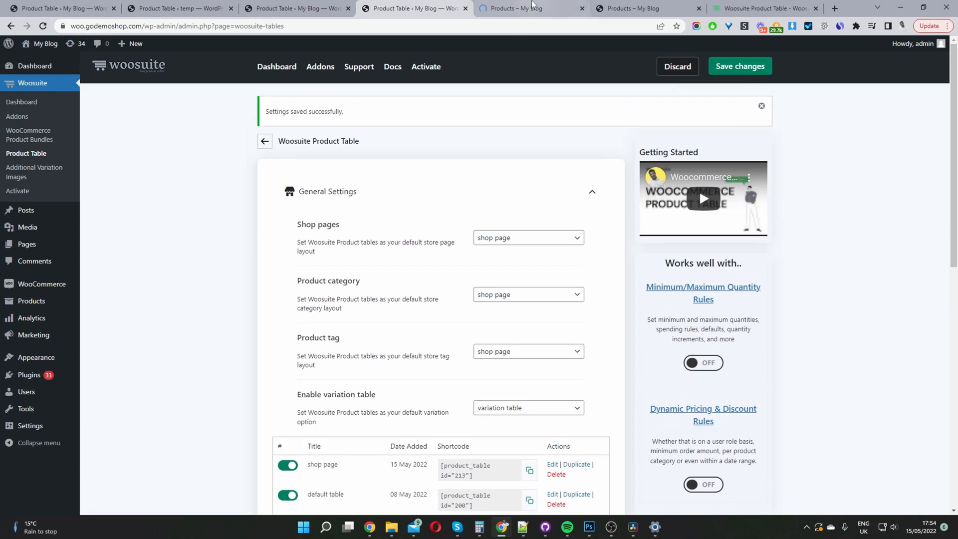
{"action": "left_click", "coordinate": [529, 9]}
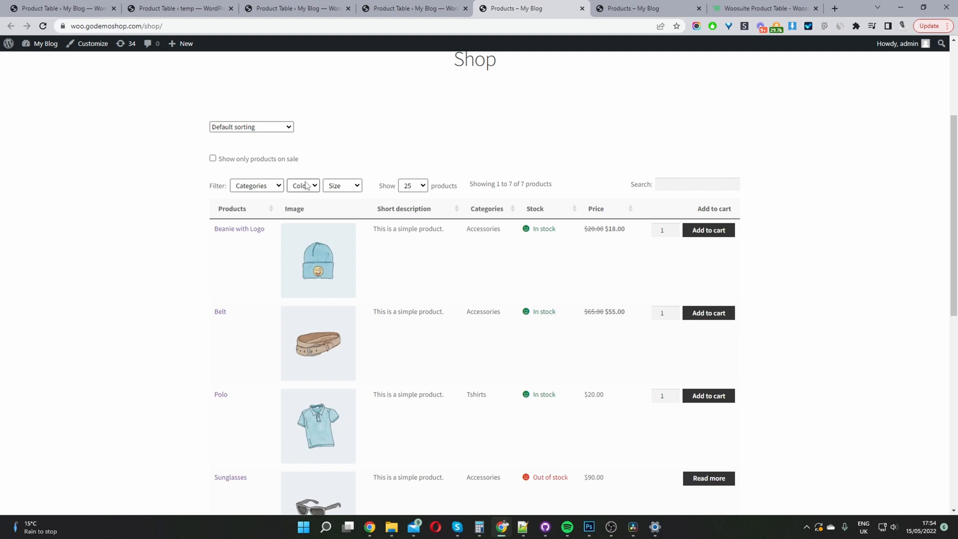
{"action": "left_click", "coordinate": [213, 158]}
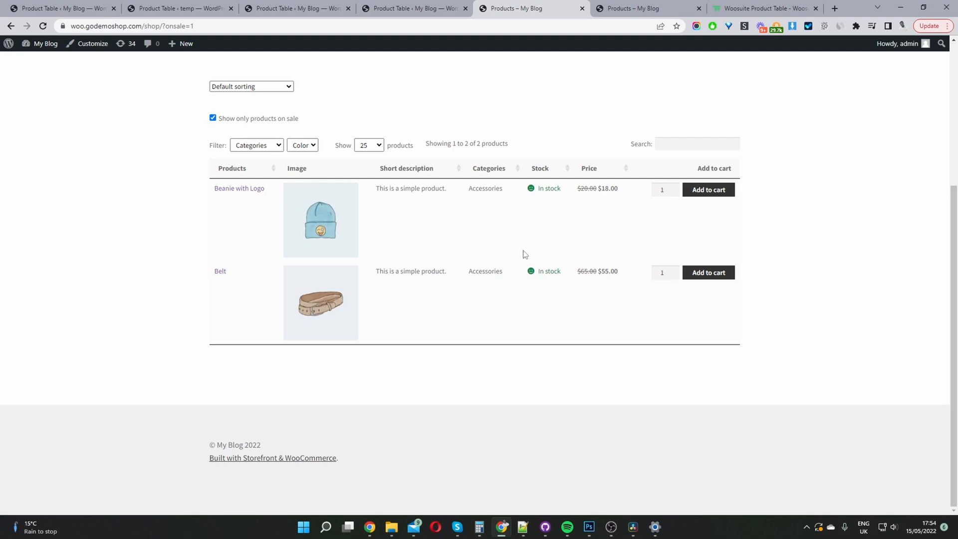
{"action": "left_click", "coordinate": [213, 118]}
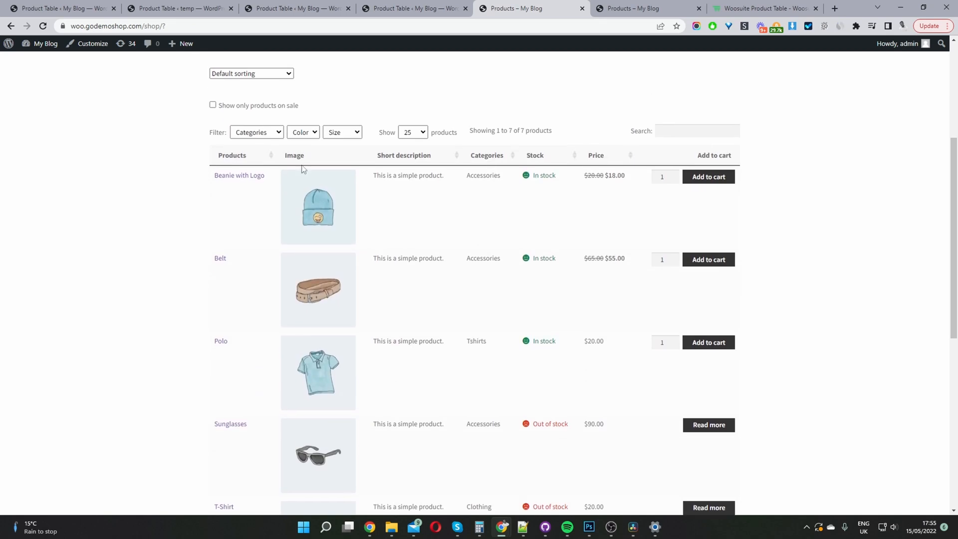
Step: Test the shop table's filters with the Accessories category and Green color, switching to Clothing with the color filter cleared
{"action": "left_click", "coordinate": [270, 131]}
{"action": "left_click", "coordinate": [257, 162]}
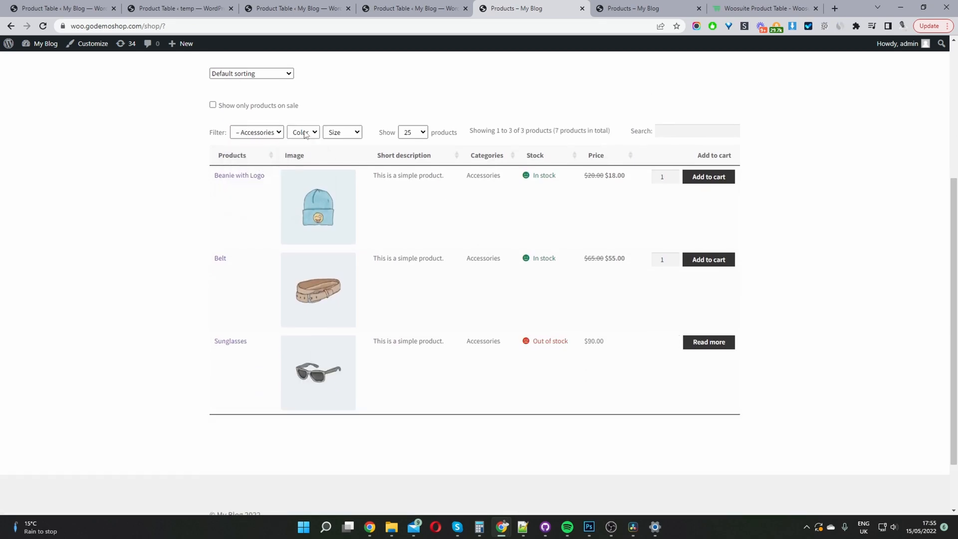
{"action": "left_click", "coordinate": [310, 132]}
{"action": "left_click", "coordinate": [301, 172]}
{"action": "left_click", "coordinate": [257, 291]}
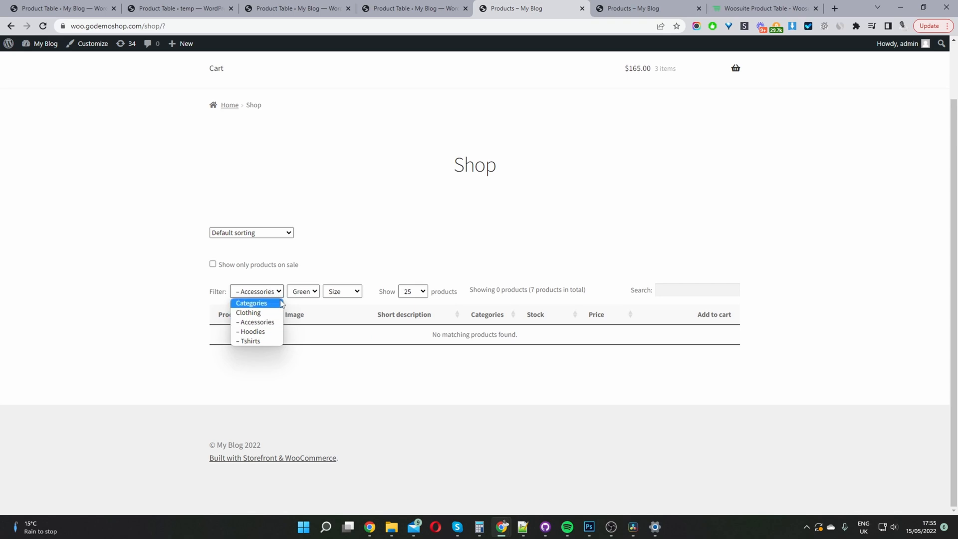
{"action": "left_click", "coordinate": [252, 312]}
{"action": "left_click", "coordinate": [306, 292]}
{"action": "left_click", "coordinate": [301, 303]}
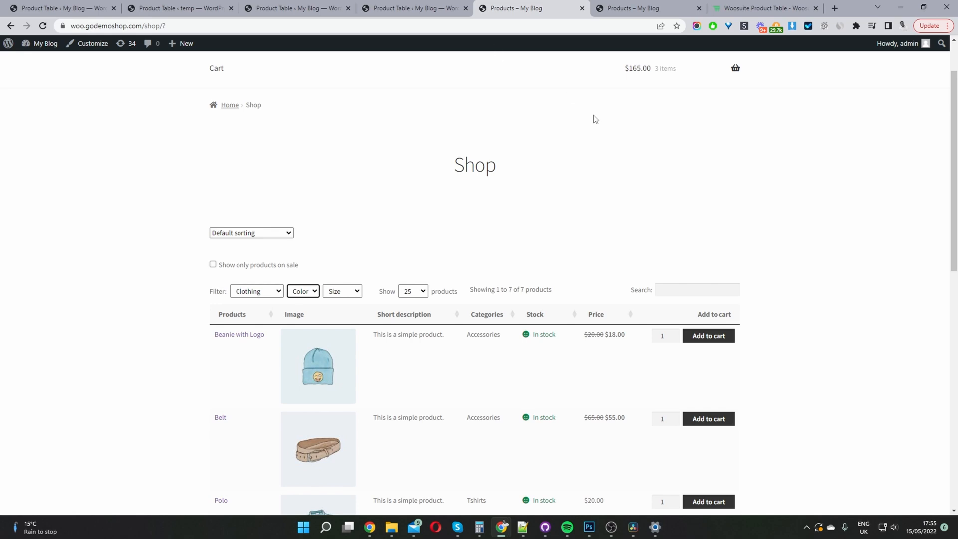
Step: Return to the plugin's product table settings and open the "shop page" table for editing
{"action": "left_click", "coordinate": [414, 6]}
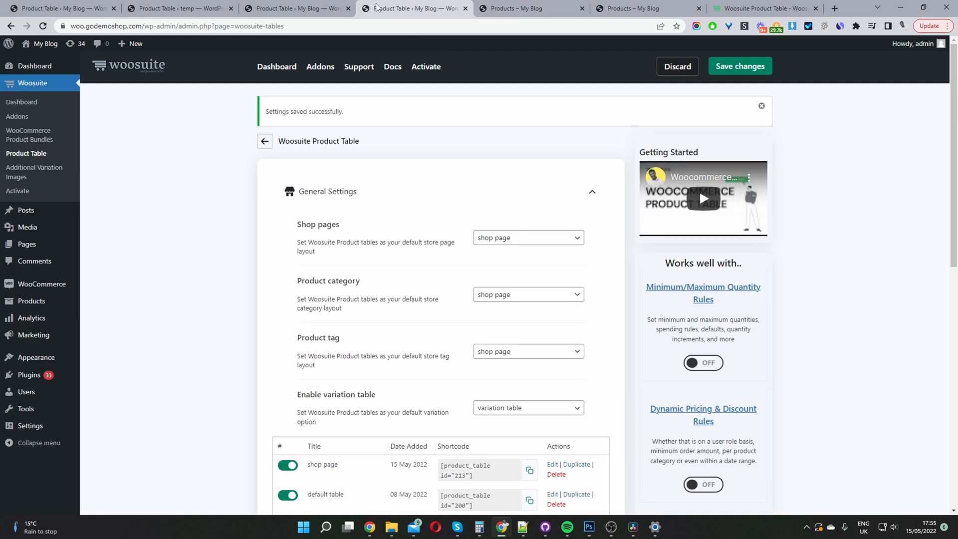
{"action": "scroll", "coordinate": [357, 299], "scroll_direction": "down", "scroll_amount": 5}
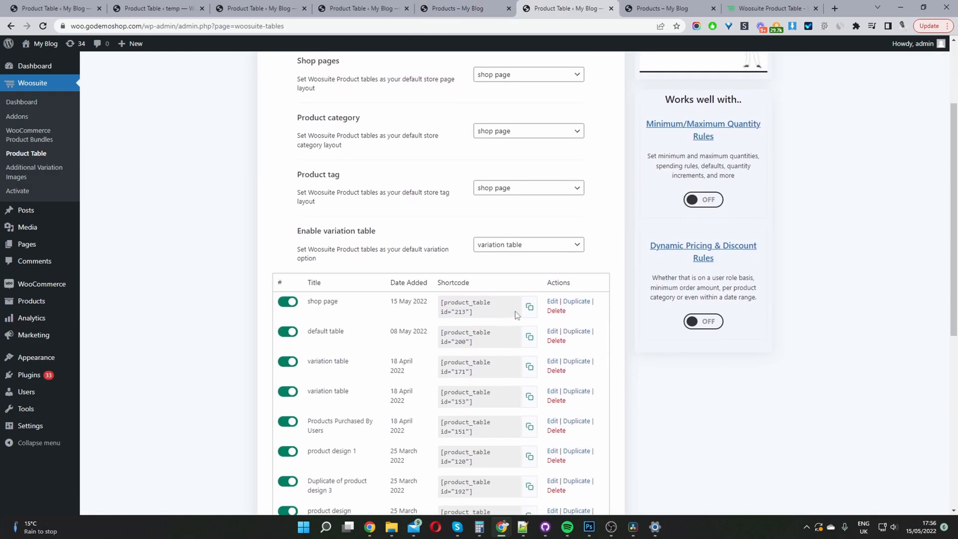
{"action": "left_click_drag", "start_coordinate": [554, 310], "coordinate": [552, 303]}
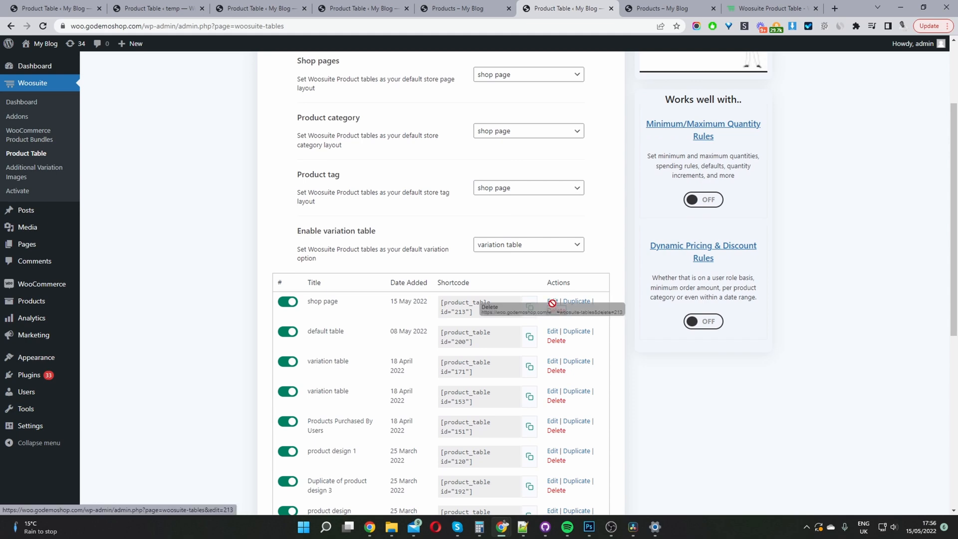
{"action": "left_click", "coordinate": [551, 301]}
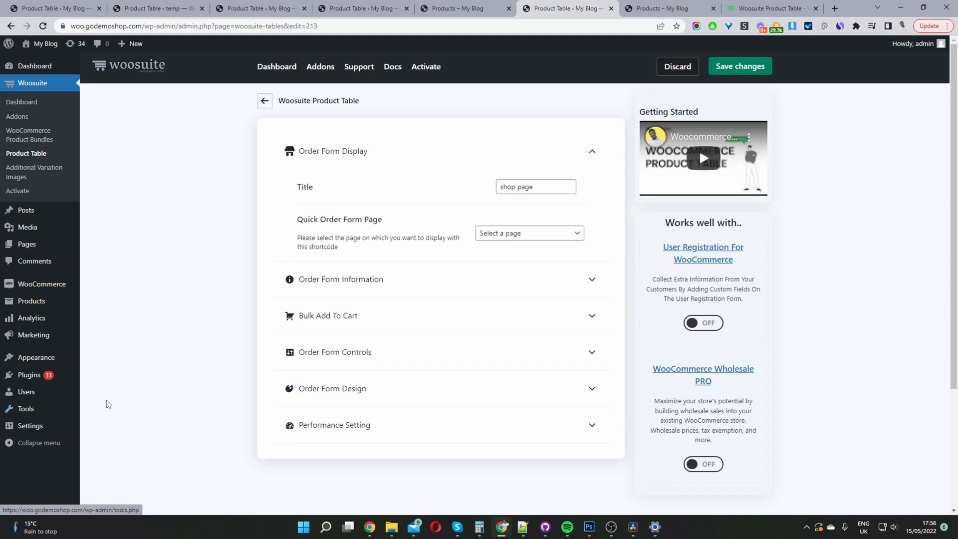
Step: Enable Custom CSS under Order Form Design, paste the CSS with 2em button radius and middle-aligned cells, and save the table
{"action": "left_click", "coordinate": [350, 393]}
{"action": "scroll", "coordinate": [448, 374], "scroll_direction": "down", "scroll_amount": 2}
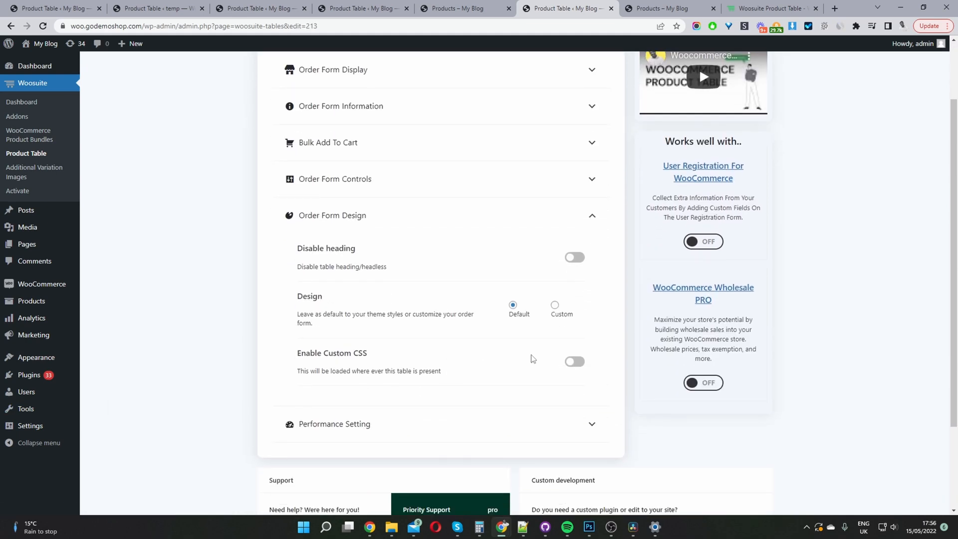
{"action": "left_click", "coordinate": [576, 362]}
{"action": "scroll", "coordinate": [474, 387], "scroll_direction": "down", "scroll_amount": 2}
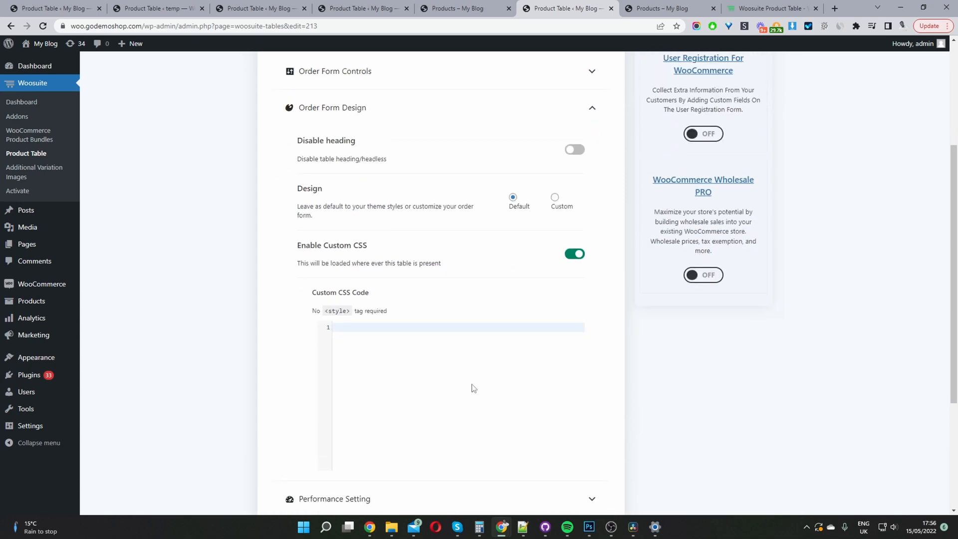
{"action": "scroll", "coordinate": [474, 388], "scroll_direction": "down", "scroll_amount": 1}
{"action": "left_click", "coordinate": [445, 327]}
{"action": "key", "text": "ctrl+v"}
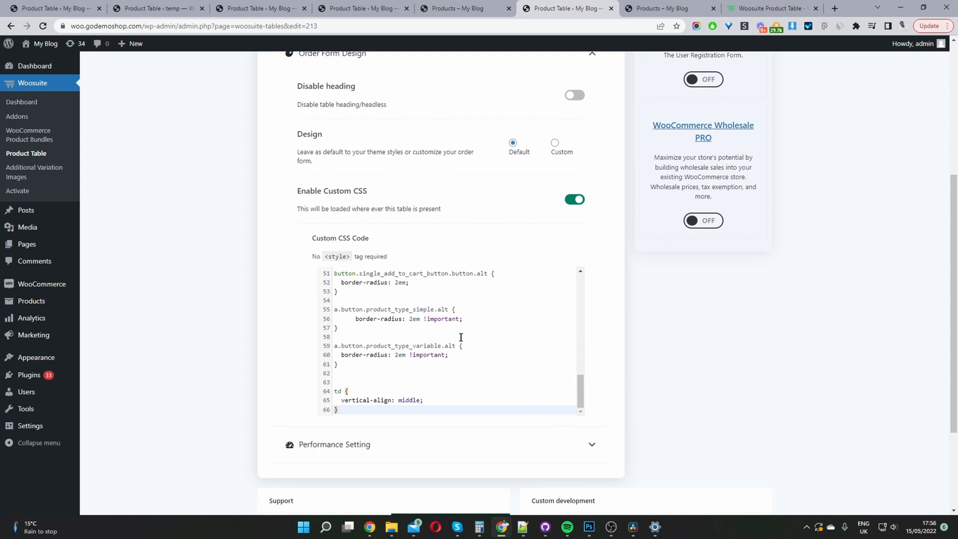
{"action": "scroll", "coordinate": [757, 171], "scroll_direction": "up", "scroll_amount": 5}
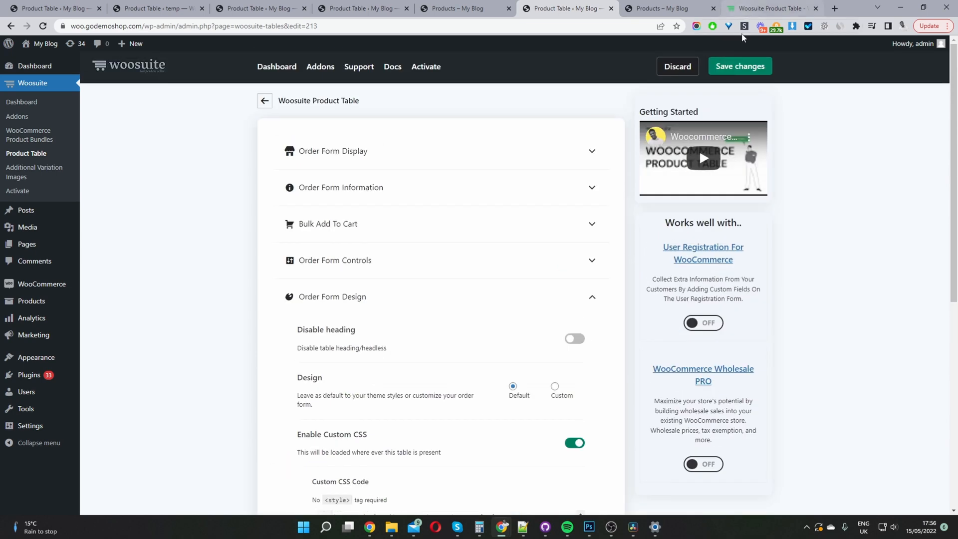
{"action": "left_click", "coordinate": [733, 69]}
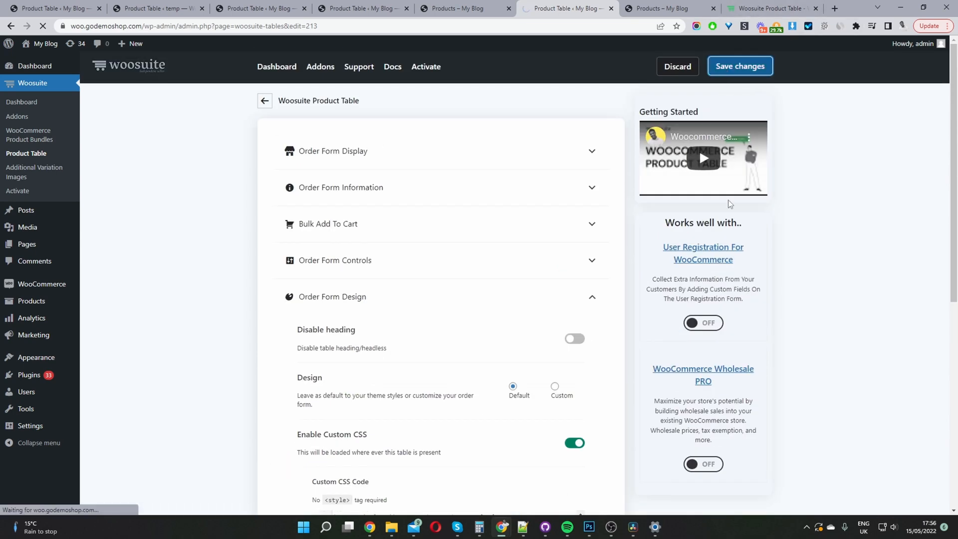
Step: Reload the store's shop page and review the table's styling down the product list
{"action": "left_click", "coordinate": [459, 8]}
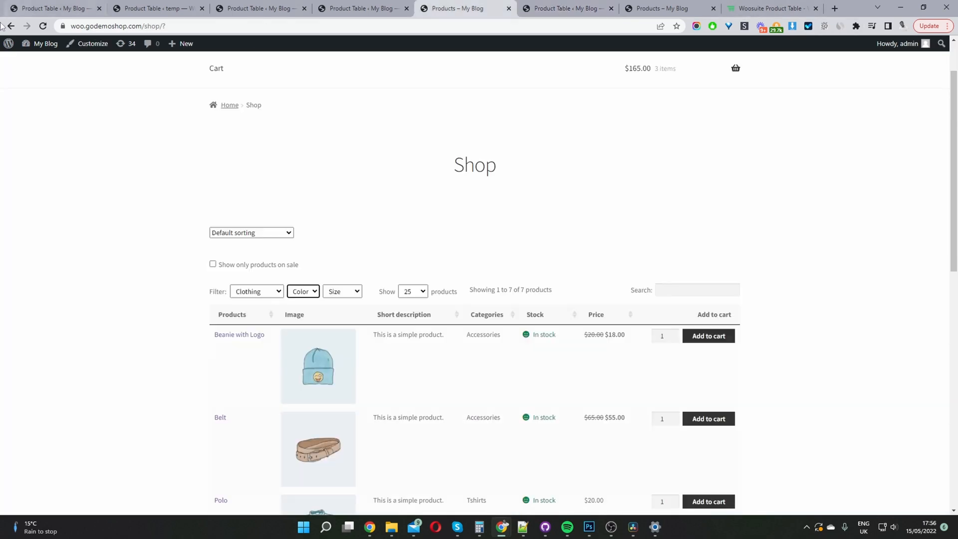
{"action": "left_click", "coordinate": [43, 26]}
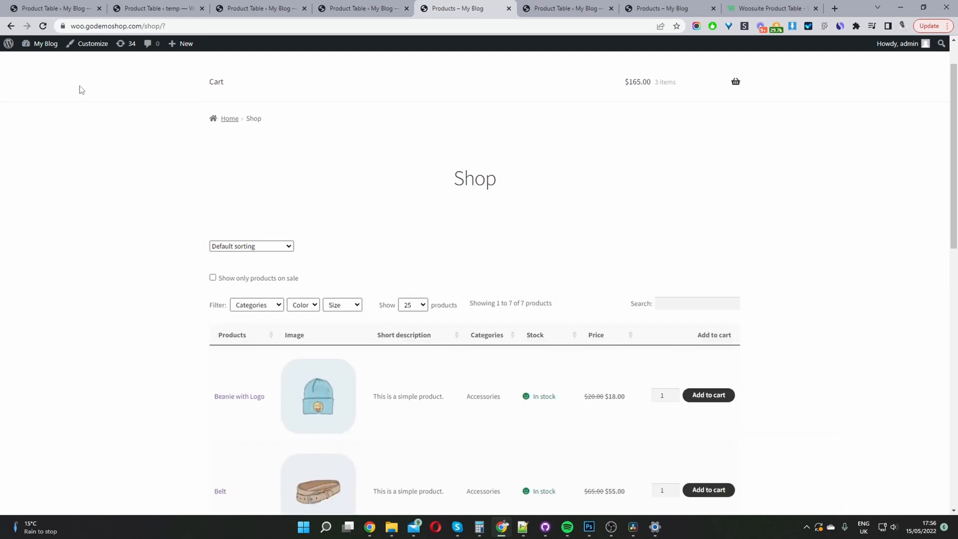
{"action": "scroll", "coordinate": [75, 92], "scroll_direction": "down", "scroll_amount": 5}
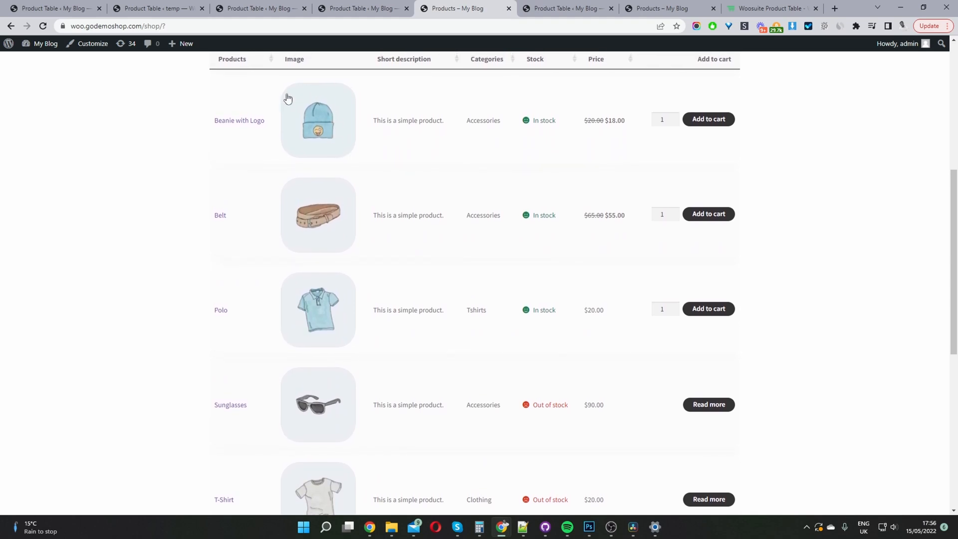
{"action": "scroll", "coordinate": [288, 115], "scroll_direction": "up", "scroll_amount": 1}
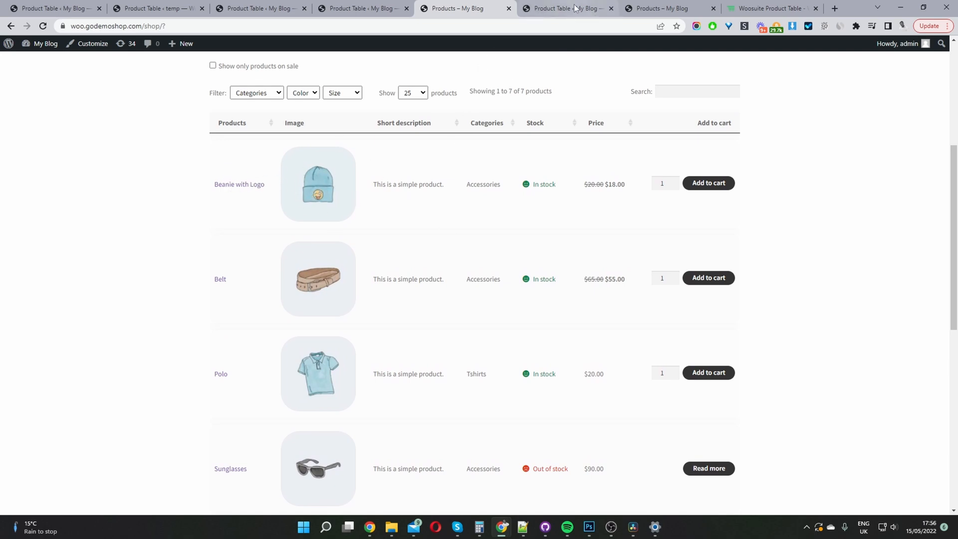
Step: Move the Image column ahead of Products in the table's Order Form Information and save the changes
{"action": "left_click", "coordinate": [555, 7]}
{"action": "scroll", "coordinate": [483, 357], "scroll_direction": "down", "scroll_amount": 2}
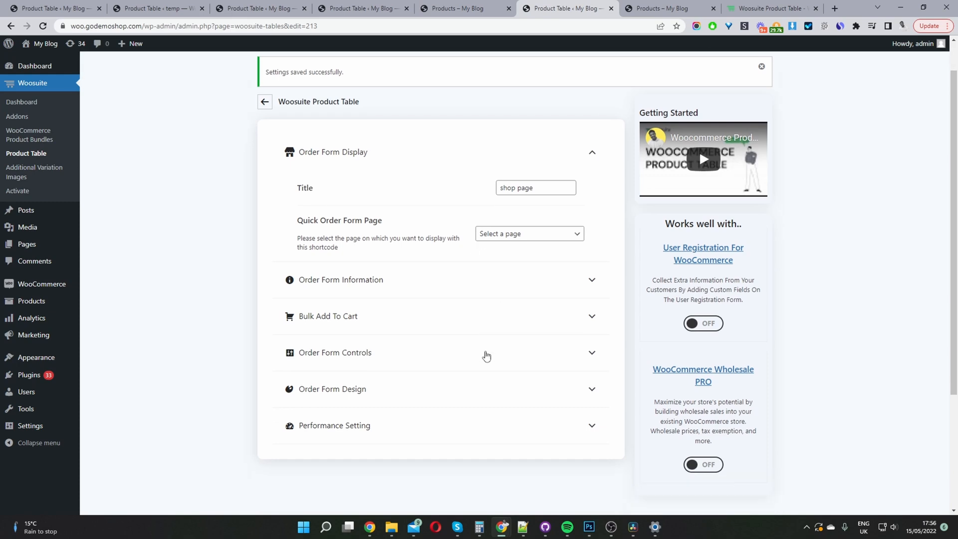
{"action": "left_click", "coordinate": [364, 240]}
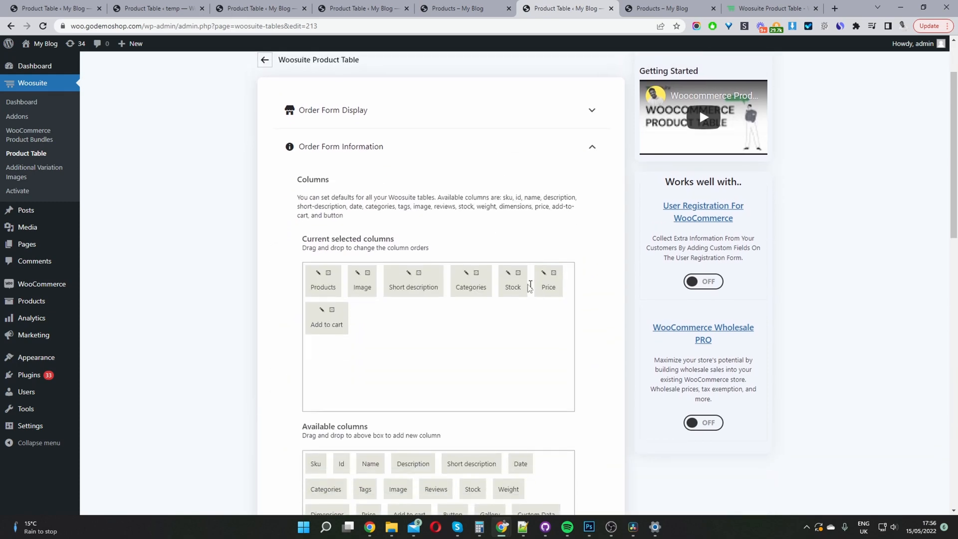
{"action": "scroll", "coordinate": [458, 294], "scroll_direction": "down", "scroll_amount": 1}
{"action": "scroll", "coordinate": [360, 328], "scroll_direction": "up", "scroll_amount": 2}
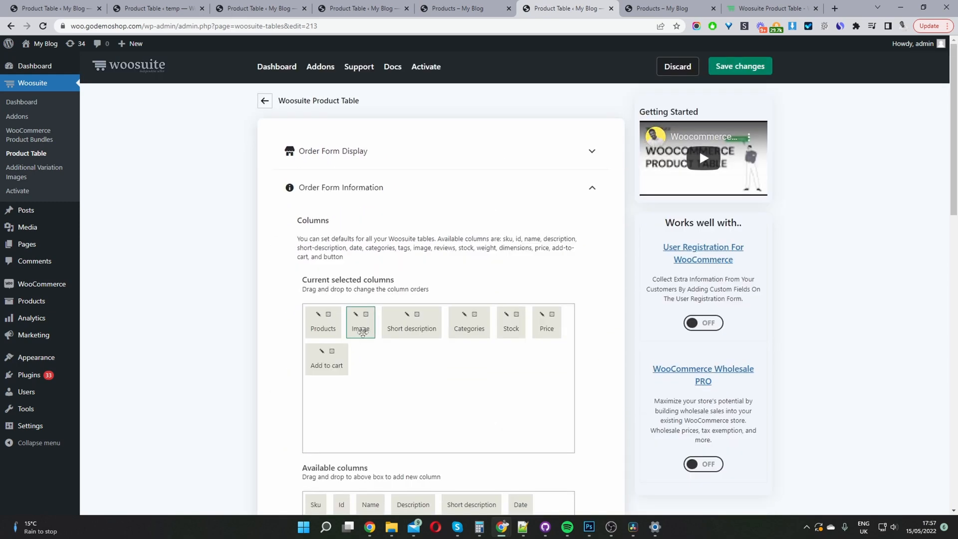
{"action": "left_click_drag", "start_coordinate": [362, 328], "coordinate": [304, 325]}
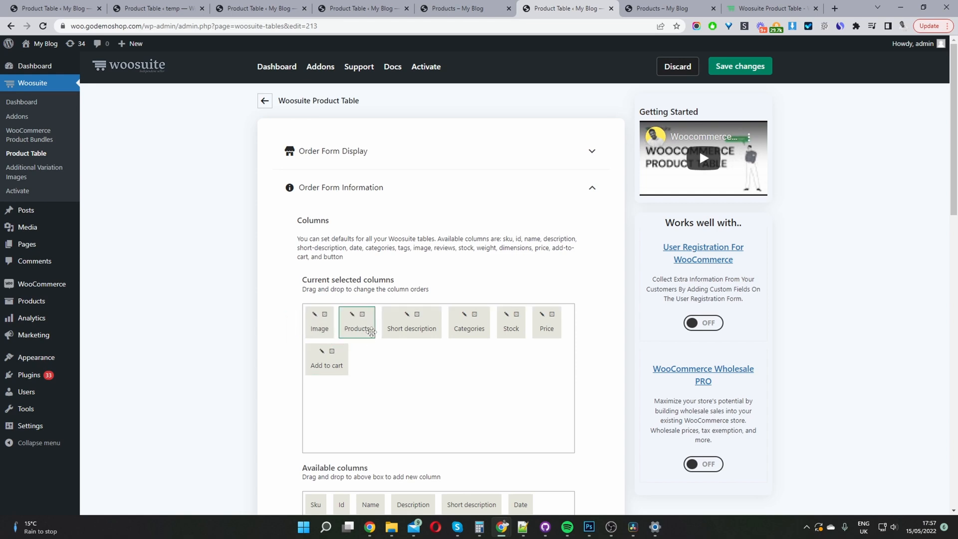
{"action": "left_click", "coordinate": [740, 70]}
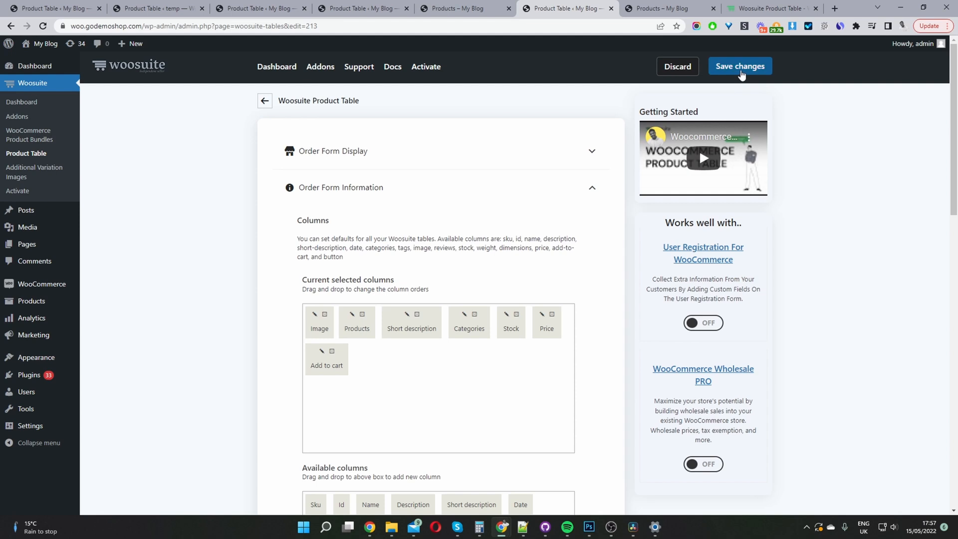
{"action": "left_click", "coordinate": [742, 73]}
Step: Reload the shop page to check the table's column order and return to the table's settings
{"action": "left_click", "coordinate": [455, 8]}
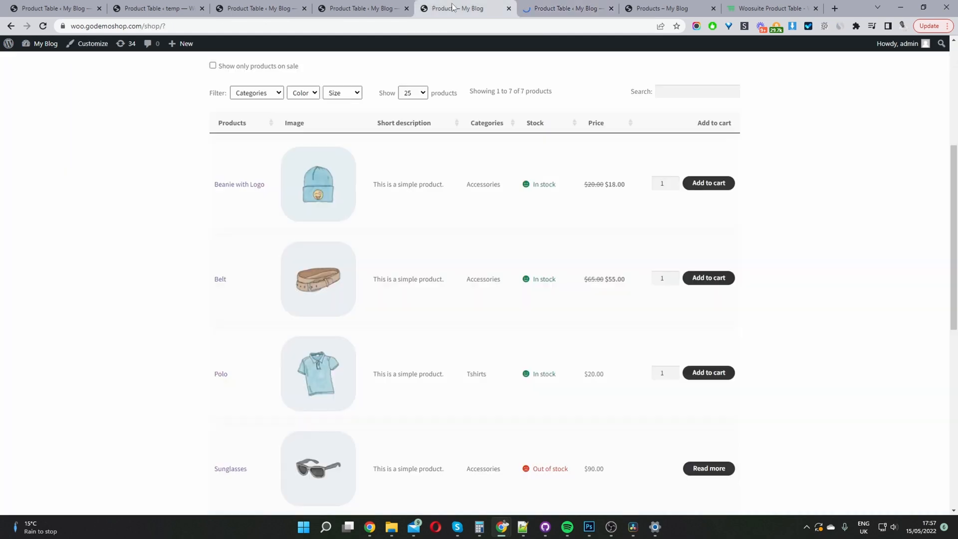
{"action": "left_click", "coordinate": [44, 25]}
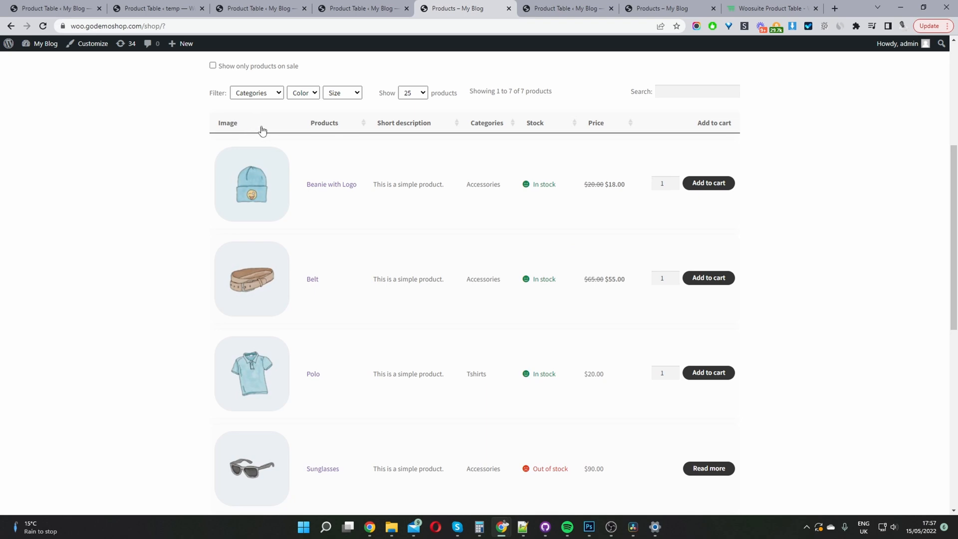
{"action": "key", "text": "ctrl+Tab"}
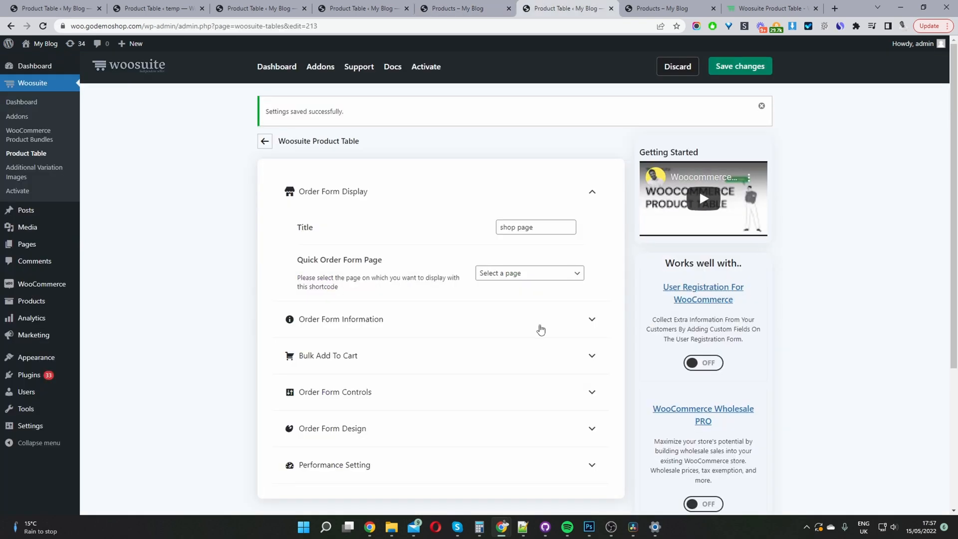
{"action": "scroll", "coordinate": [387, 299], "scroll_direction": "down", "scroll_amount": 3}
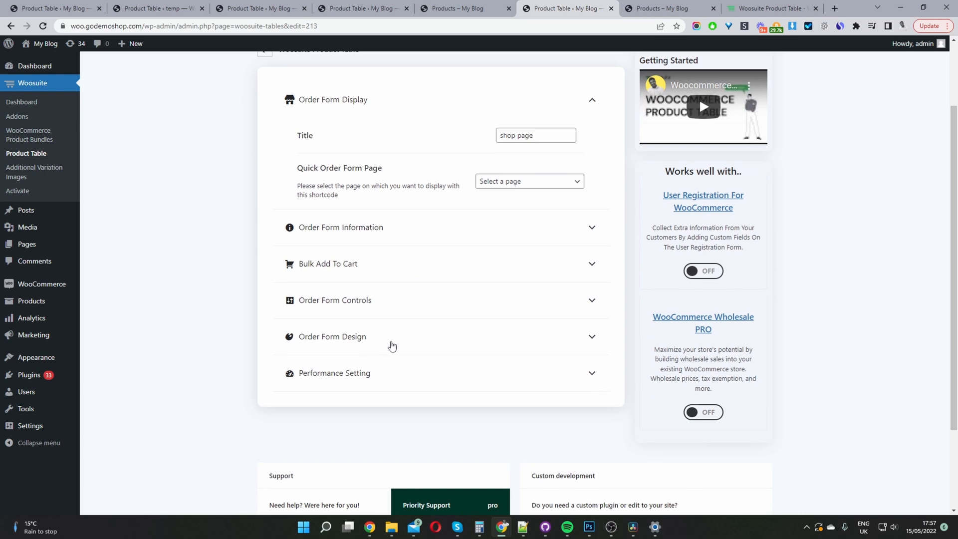
Step: Turn on Disable heading under the table's Order Form Design settings and save the changes
{"action": "left_click", "coordinate": [391, 340]}
{"action": "scroll", "coordinate": [629, 364], "scroll_direction": "down", "scroll_amount": 1}
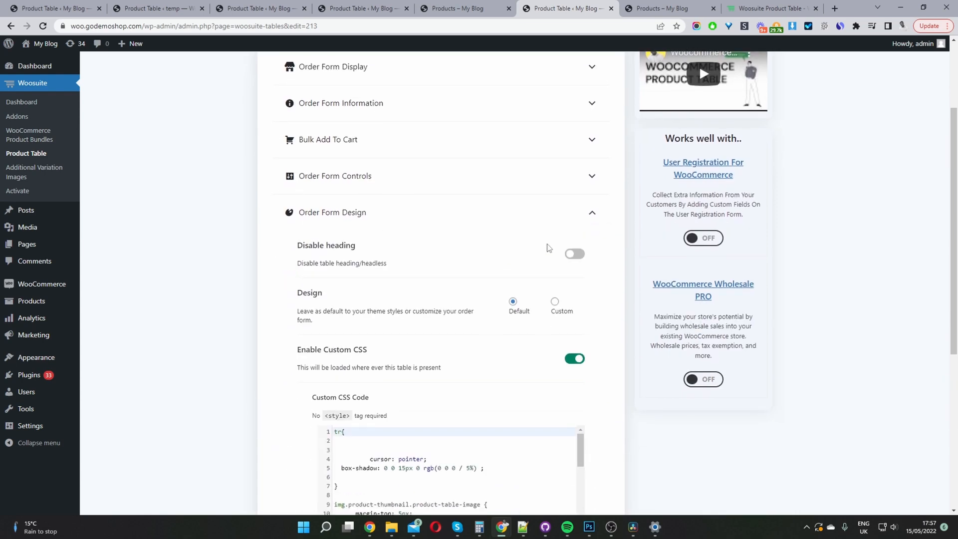
{"action": "left_click", "coordinate": [575, 253]}
{"action": "scroll", "coordinate": [588, 292], "scroll_direction": "up", "scroll_amount": 4}
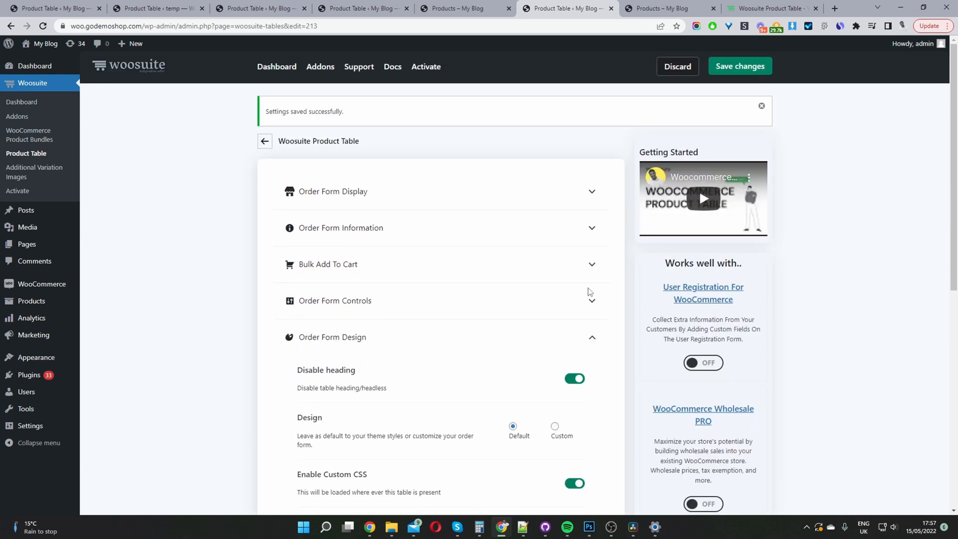
{"action": "left_click", "coordinate": [736, 70]}
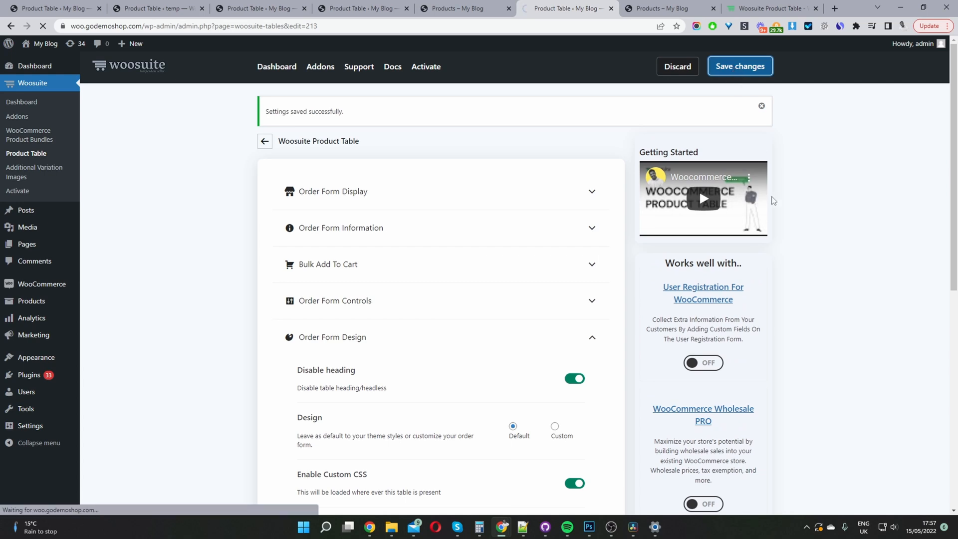
Step: Reload the store's shop page and check how the product table looks with its heading row disabled
{"action": "left_click", "coordinate": [457, 9]}
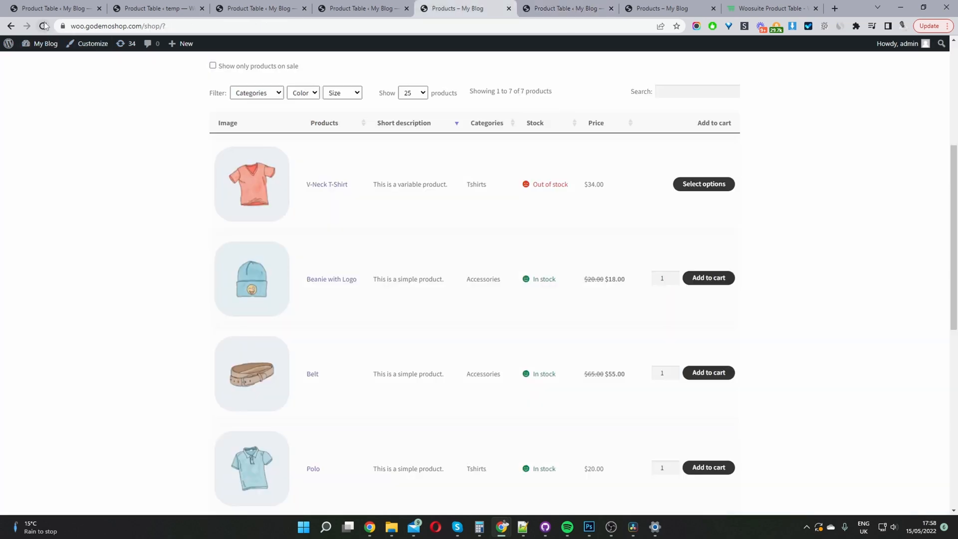
{"action": "left_click", "coordinate": [44, 26]}
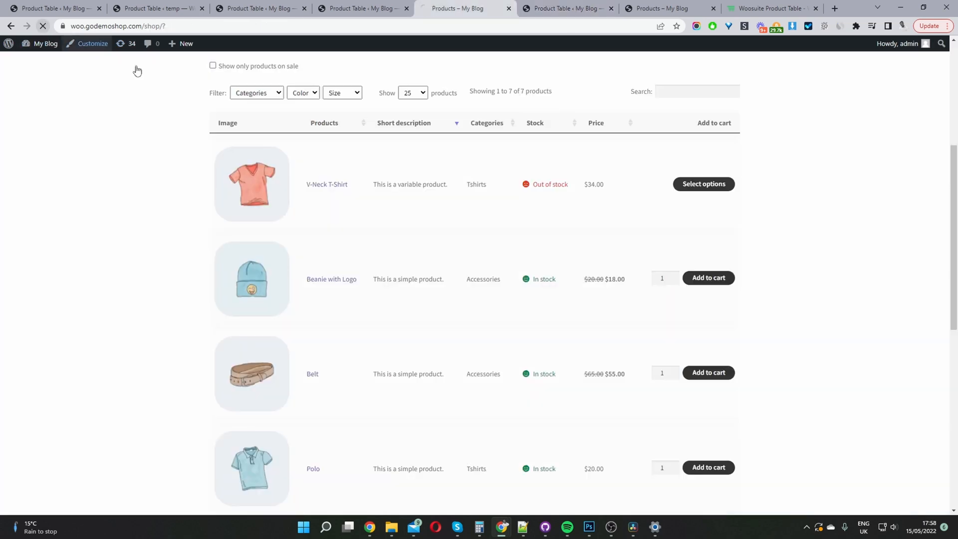
{"action": "scroll", "coordinate": [514, 324], "scroll_direction": "up", "scroll_amount": 2}
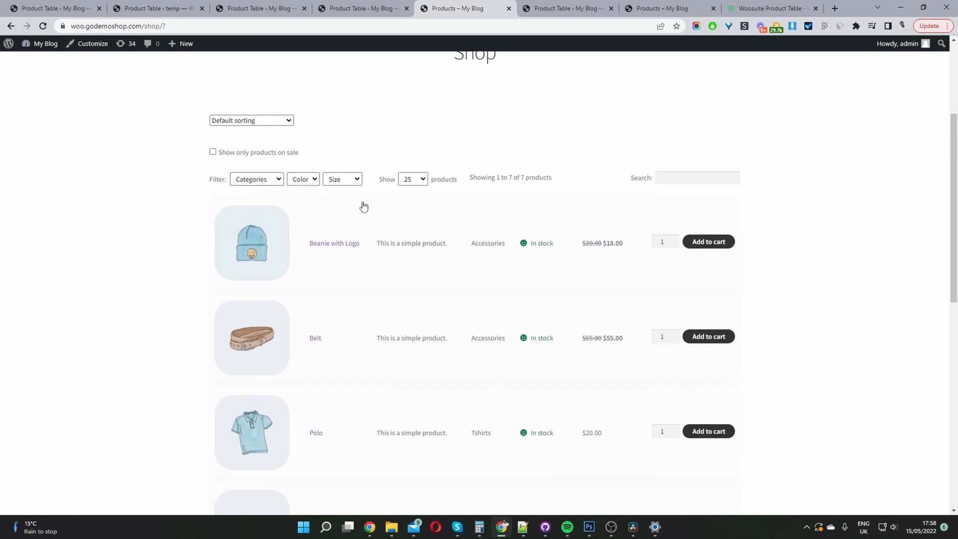
{"action": "scroll", "coordinate": [389, 315], "scroll_direction": "up", "scroll_amount": 1}
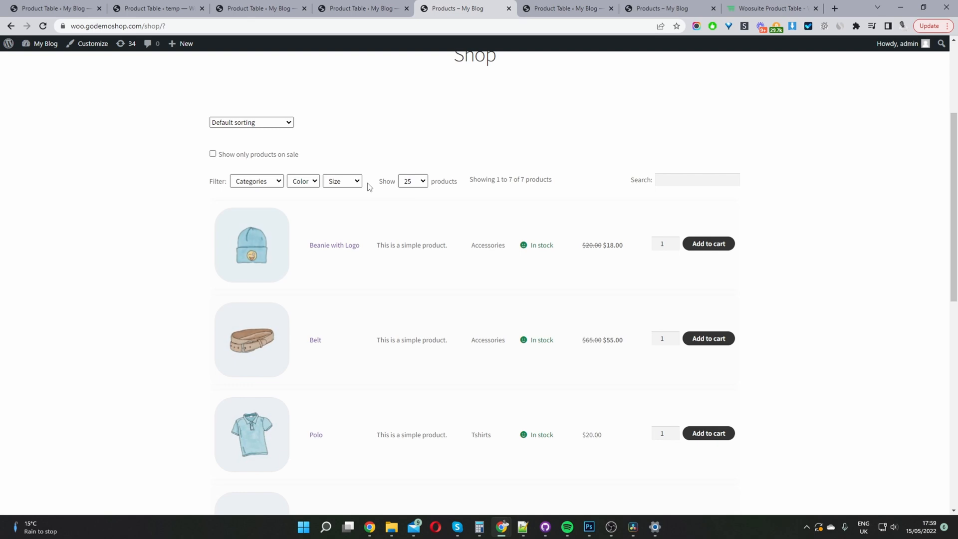
{"action": "scroll", "coordinate": [325, 198], "scroll_direction": "up", "scroll_amount": 1}
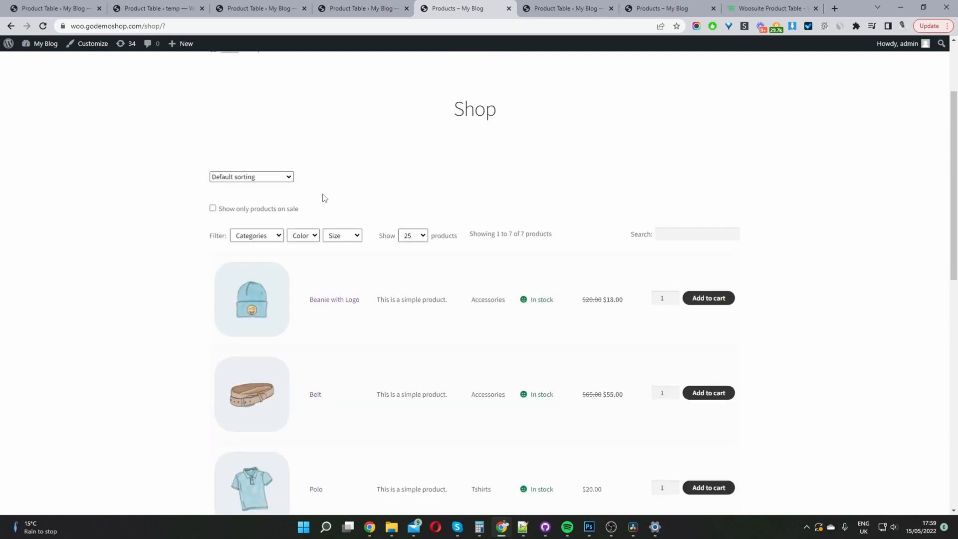